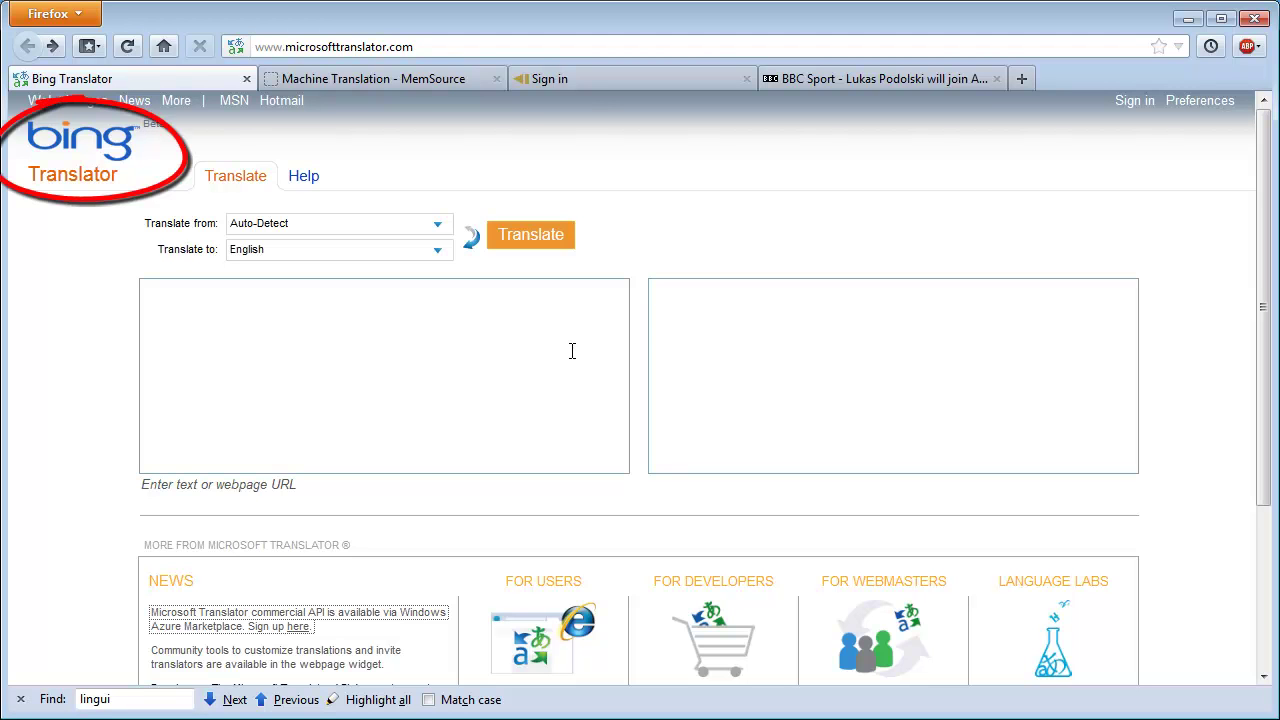
- Open the access-token 'Details here' link from the News section in a new tab and view it
{"action": "scroll", "coordinate": [534, 420], "scroll_direction": "down", "scroll_amount": 4}
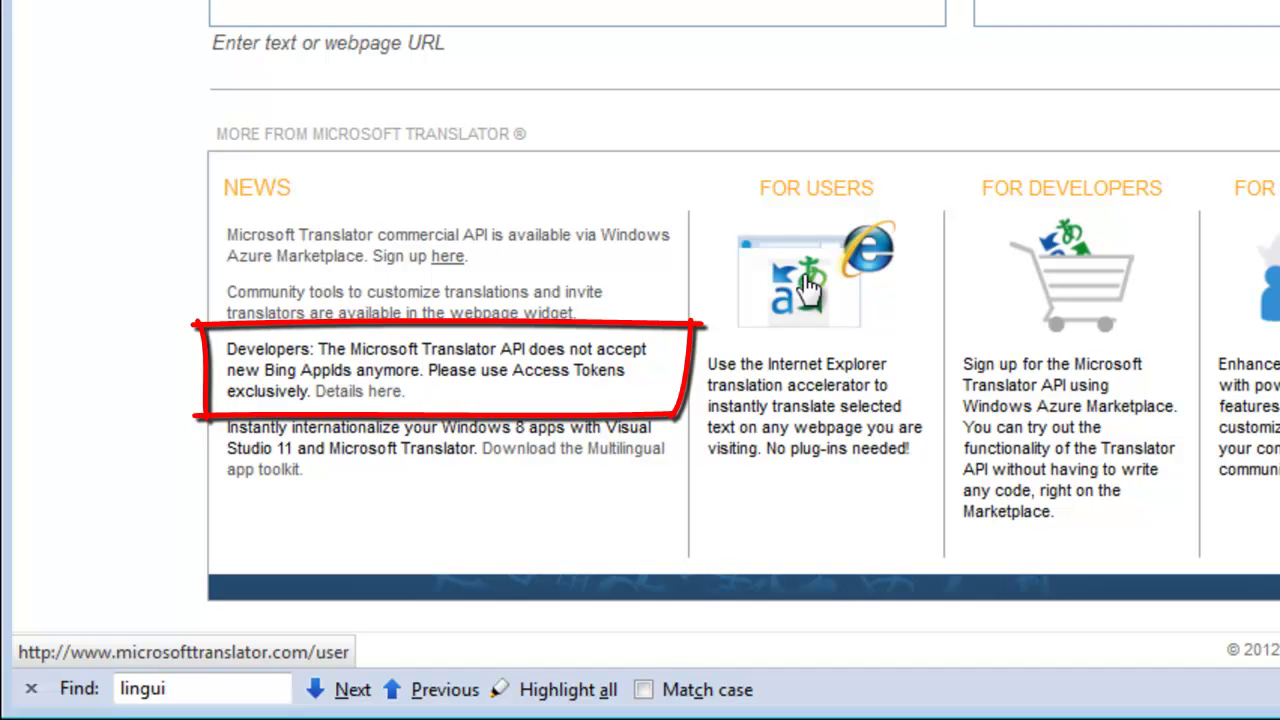
{"action": "right_click", "coordinate": [356, 394]}
{"action": "left_click", "coordinate": [489, 419]}
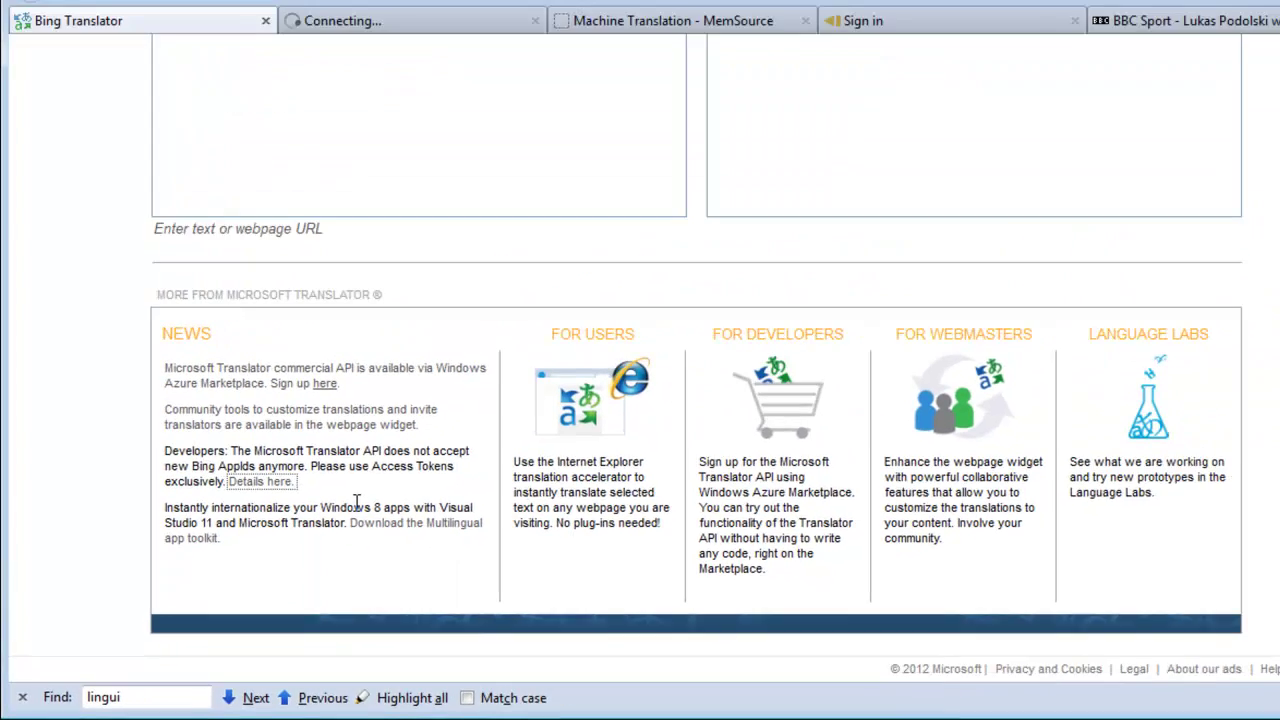
{"action": "key", "text": "ctrl+Tab"}
- Open the go.microsoft.com Microsoft Translator developer forum link in a new tab and view it
{"action": "scroll", "coordinate": [697, 300], "scroll_direction": "down", "scroll_amount": 7}
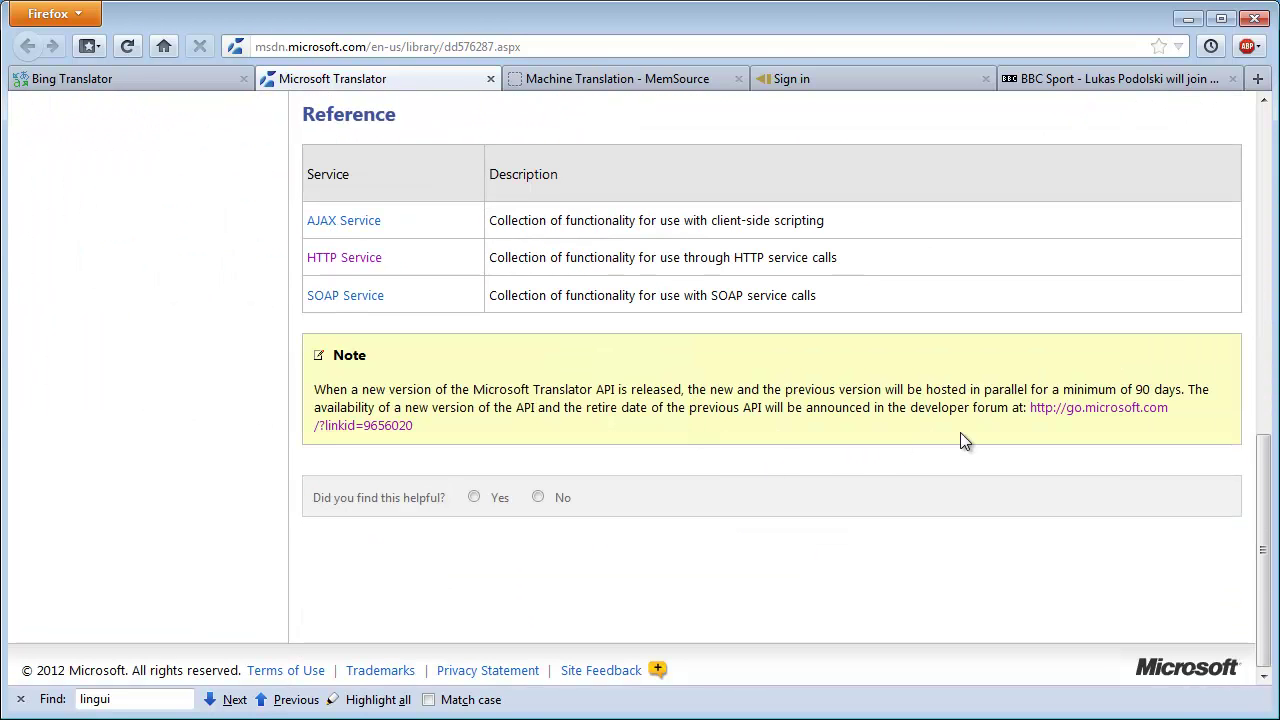
{"action": "right_click", "coordinate": [1074, 412]}
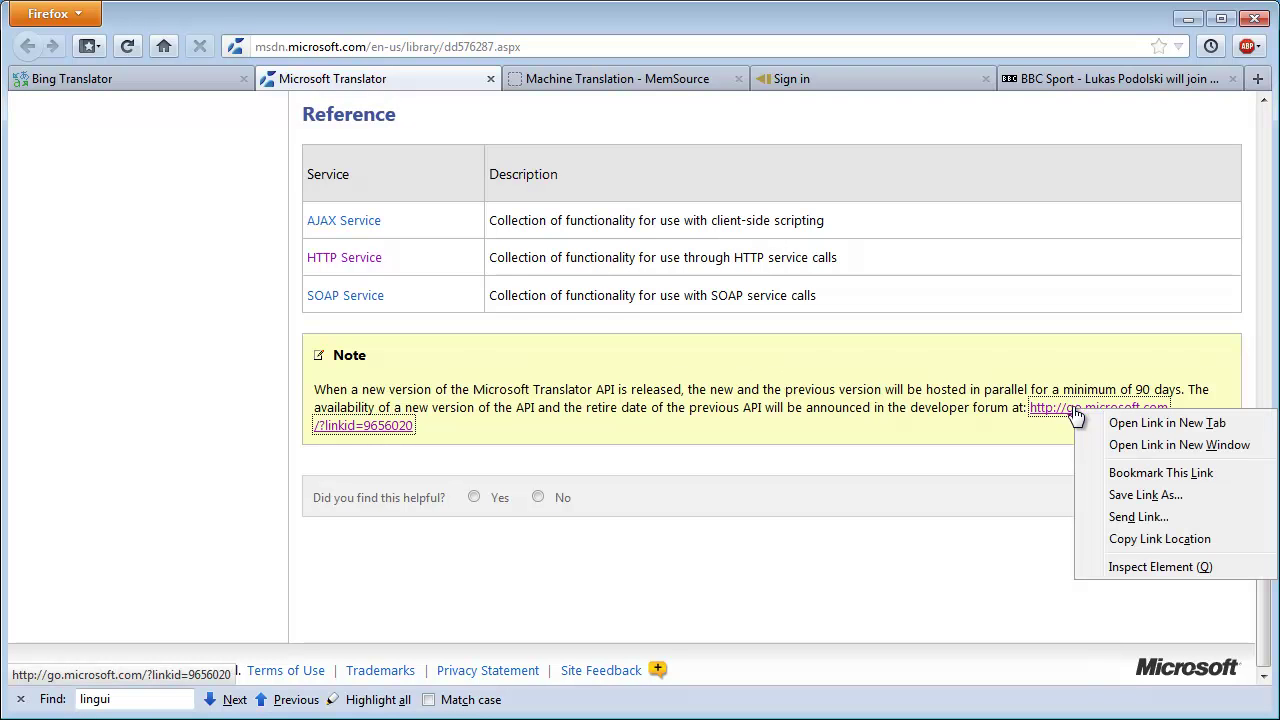
{"action": "left_click", "coordinate": [1165, 425]}
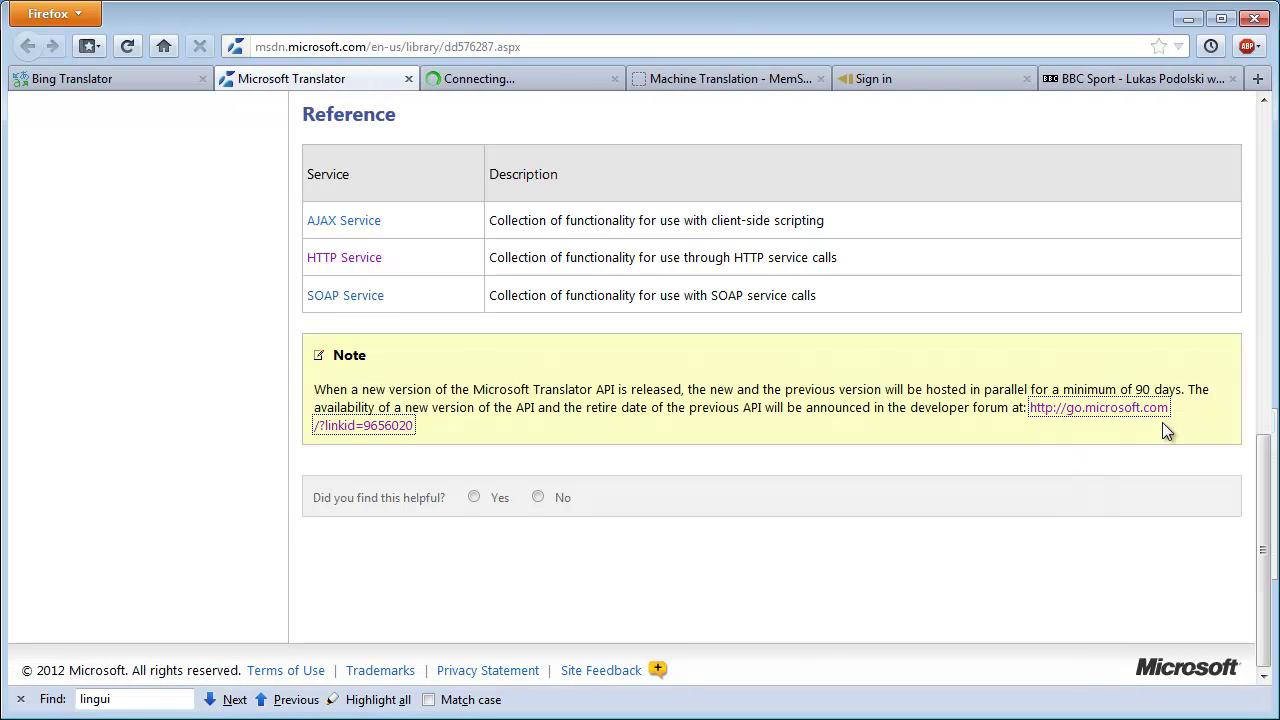
{"action": "left_click", "coordinate": [515, 78]}
- Open the forum thread 'New Bing appids do not work anymore'
{"action": "scroll", "coordinate": [562, 374], "scroll_direction": "down", "scroll_amount": 2}
{"action": "scroll", "coordinate": [564, 380], "scroll_direction": "down", "scroll_amount": 5}
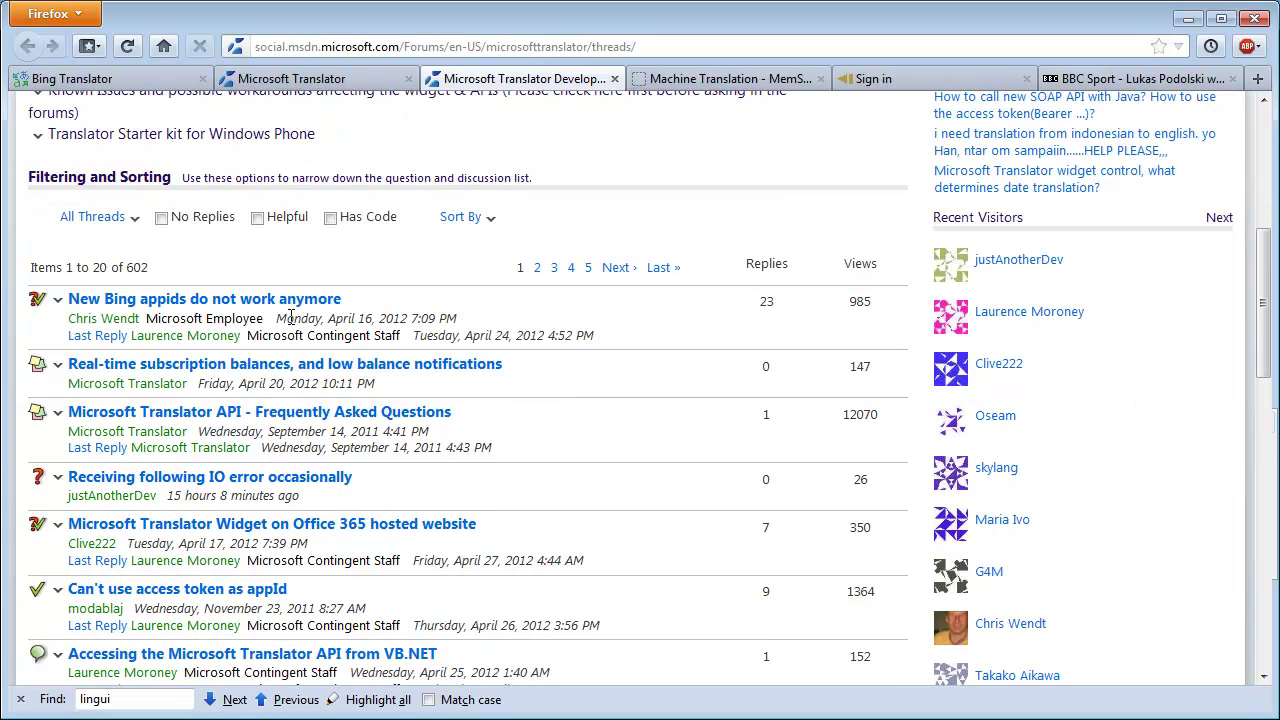
{"action": "left_click", "coordinate": [236, 305]}
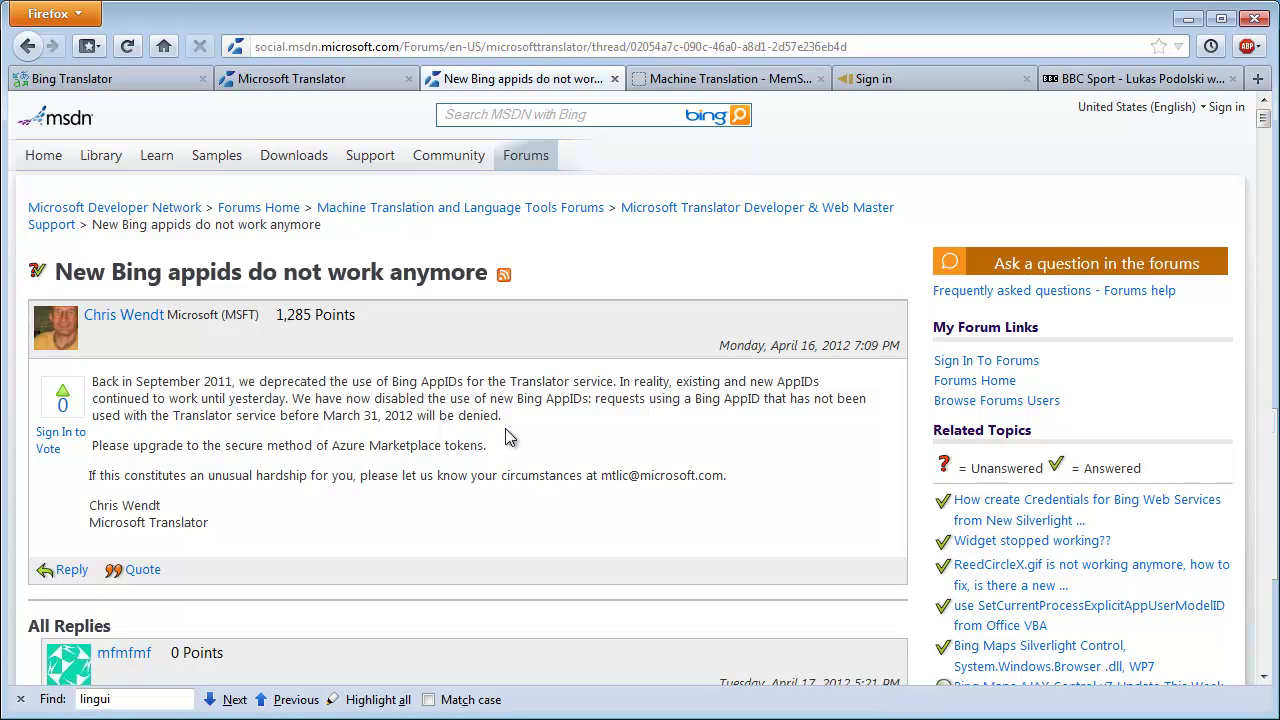
- Show the 'Machine Translation - MemSource' wiki page with the Microsoft Translator API key steps
{"action": "left_click", "coordinate": [681, 78]}
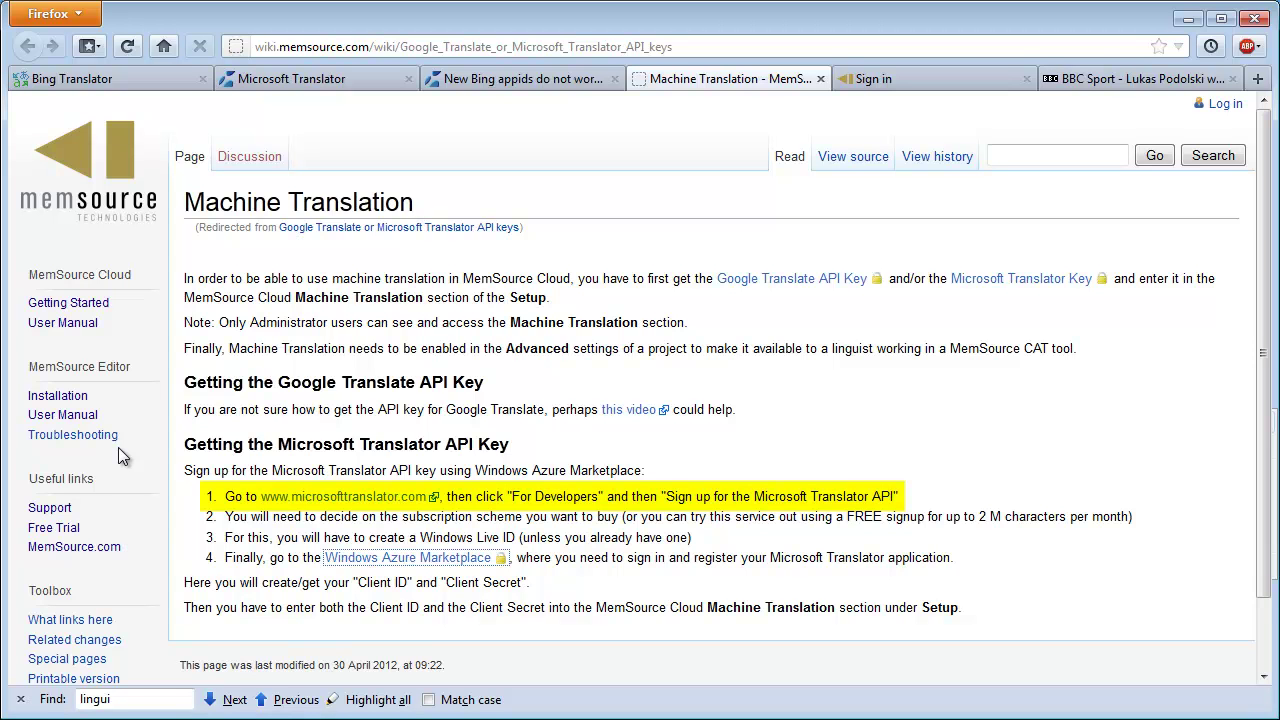
- Go from the Translator developer page to the Microsoft Translator API offering and its pricing tiers
{"action": "left_click", "coordinate": [83, 73]}
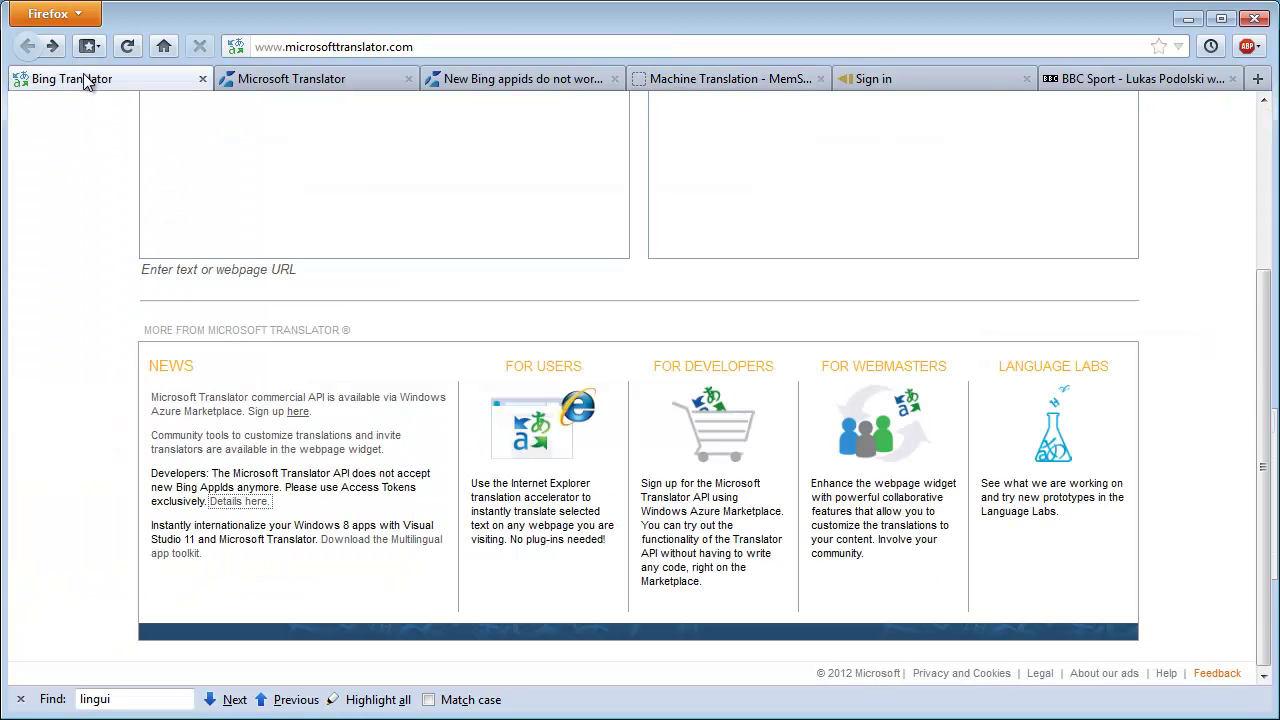
{"action": "left_click", "coordinate": [711, 371]}
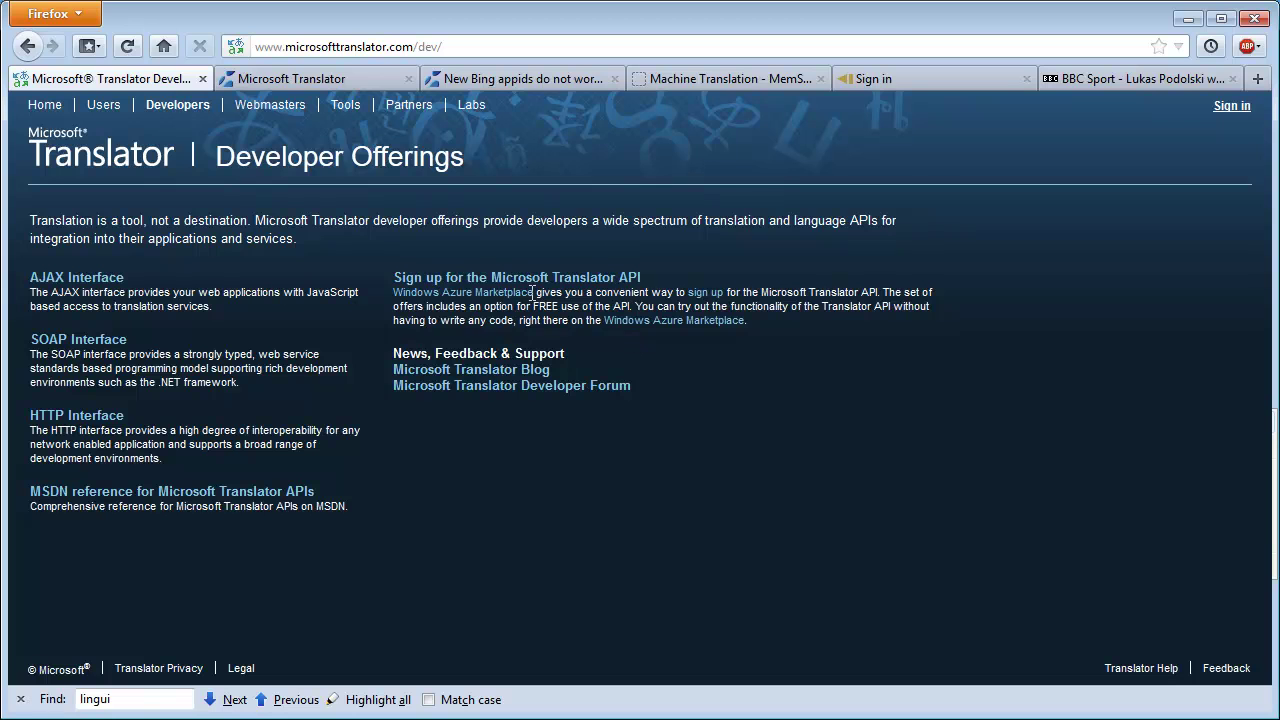
{"action": "left_click", "coordinate": [473, 283]}
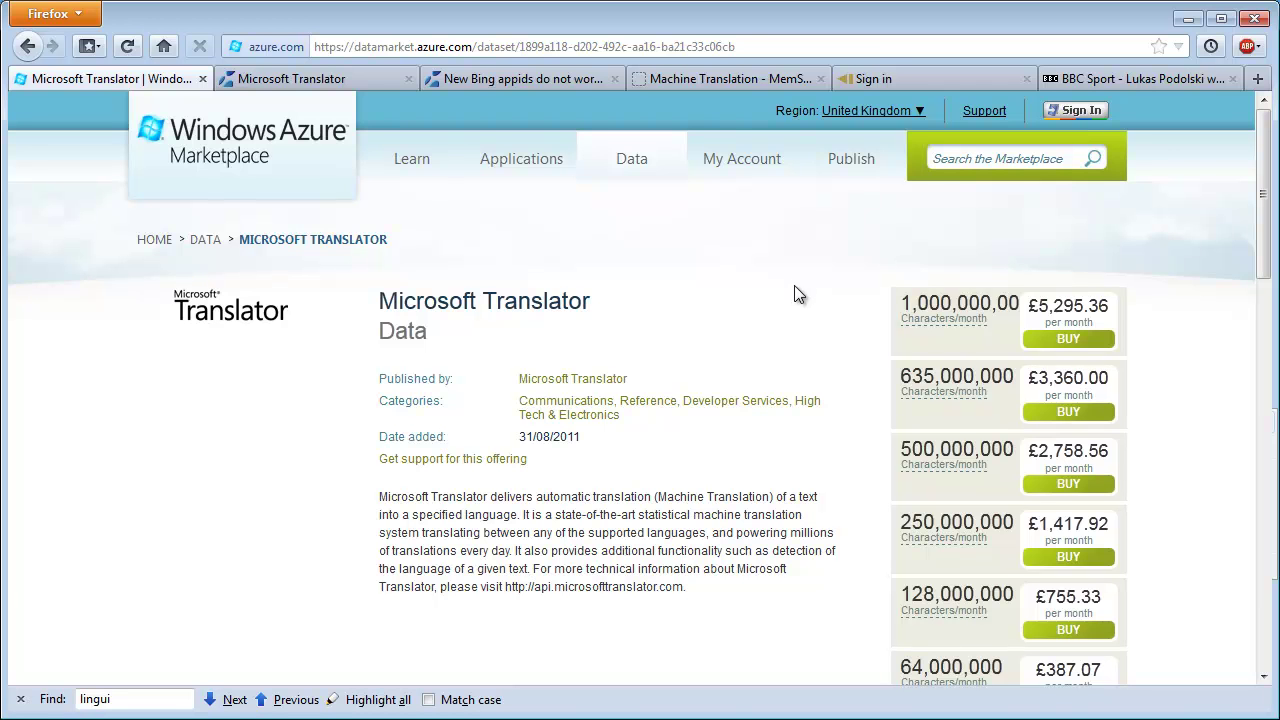
{"action": "scroll", "coordinate": [794, 285], "scroll_direction": "down", "scroll_amount": 10}
{"action": "scroll", "coordinate": [785, 360], "scroll_direction": "up", "scroll_amount": 5}
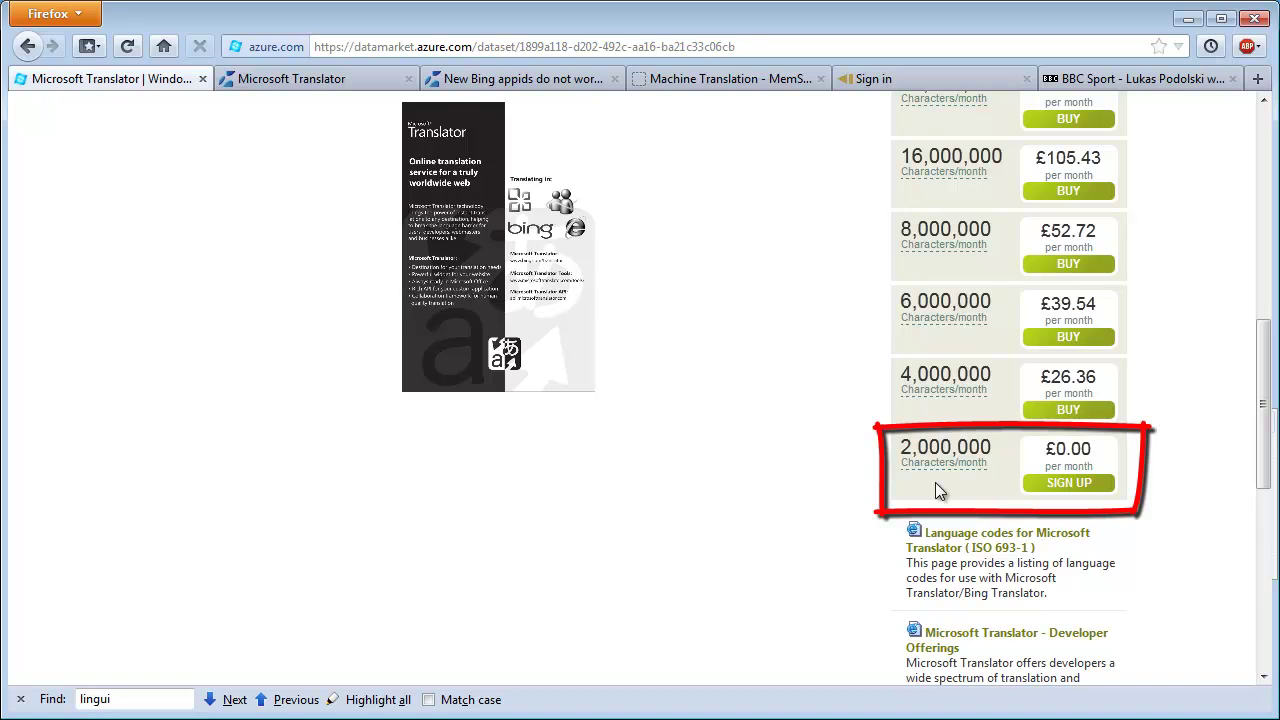
- Sign up for the free 2,000,000-character tier, signing in with the Windows Live ID and password
{"action": "left_click", "coordinate": [1066, 485]}
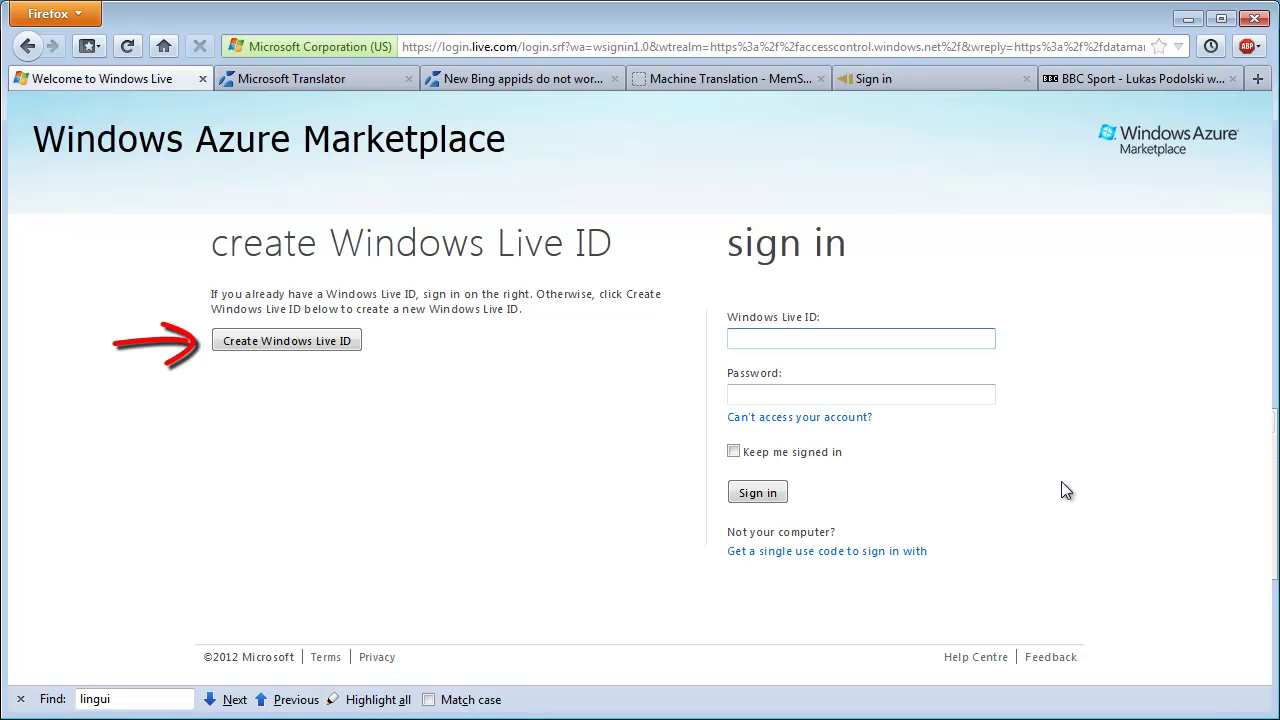
{"action": "type", "text": "do"}
{"action": "key", "text": "Down"}
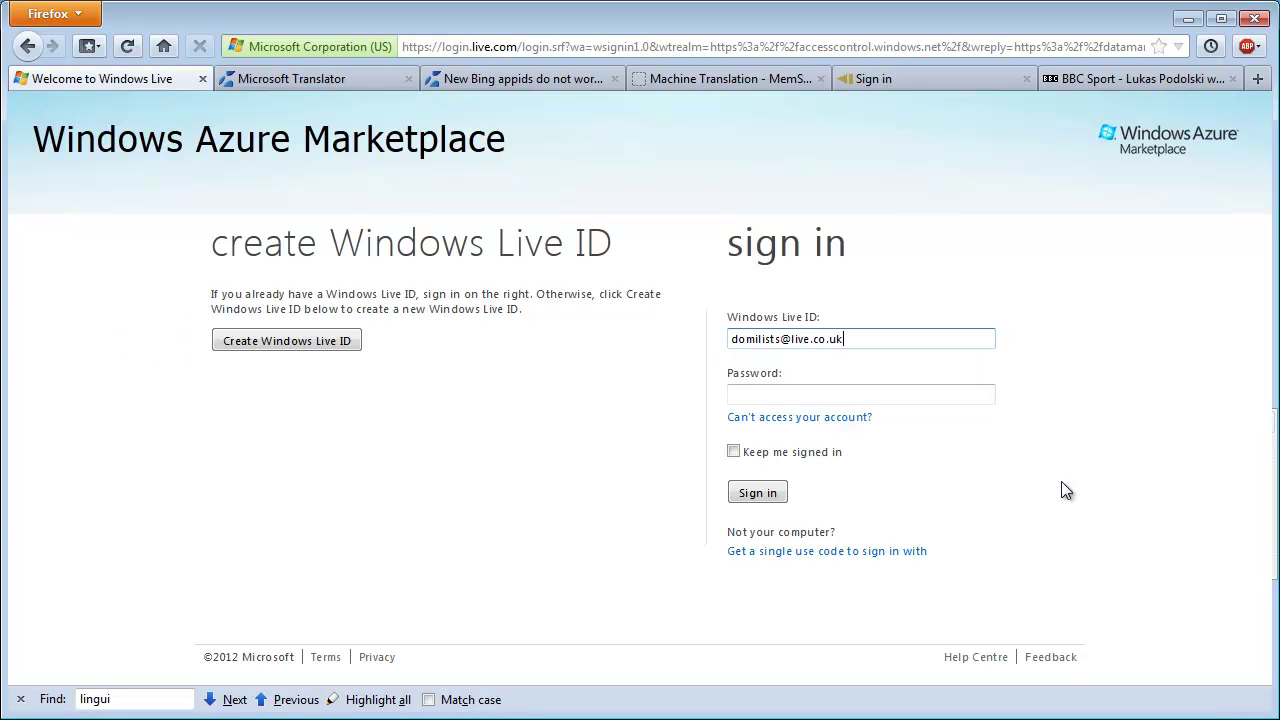
{"action": "left_click", "coordinate": [787, 394]}
{"action": "type", "text": "••"}
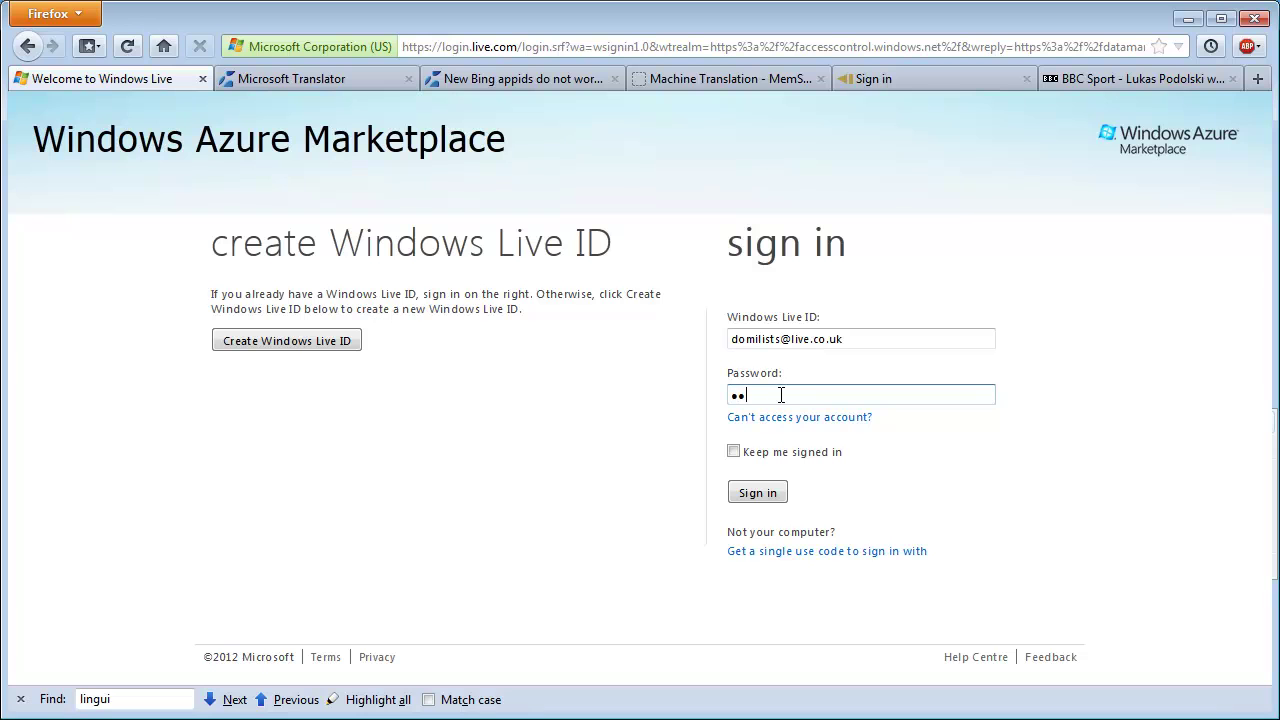
{"action": "type", "text": "••••••••"}
{"action": "left_click", "coordinate": [758, 493]}
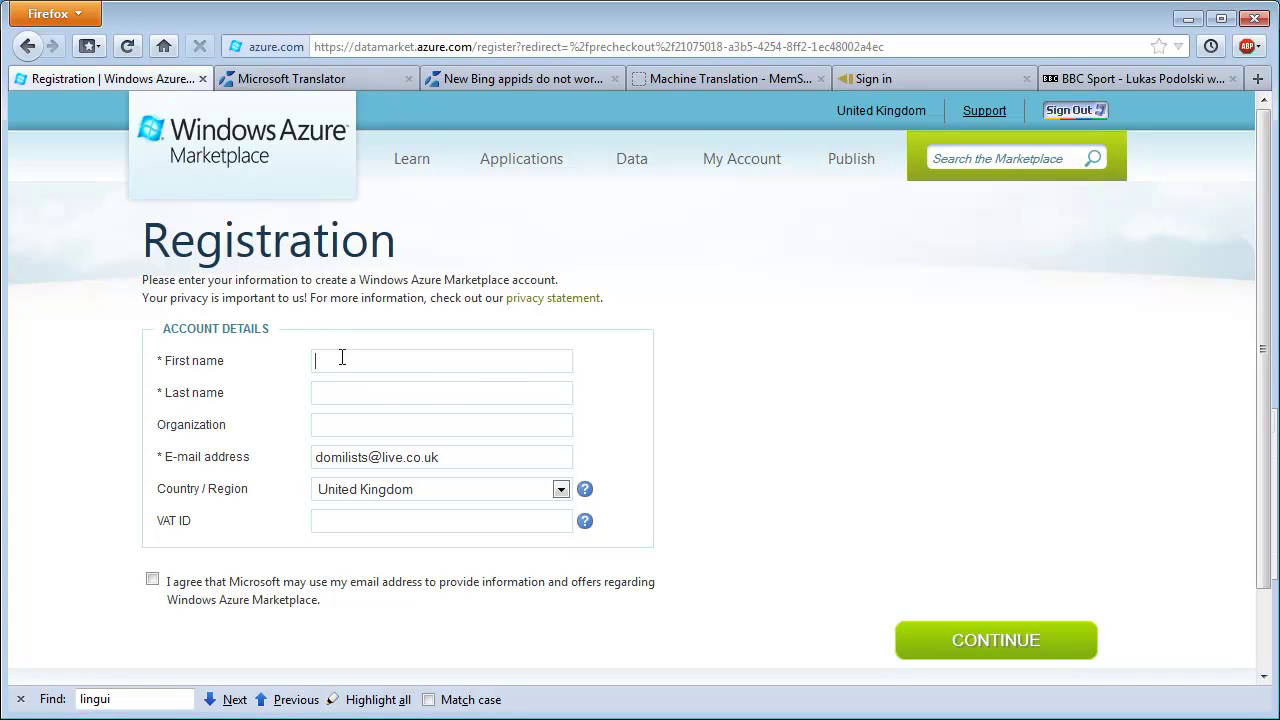
- Enter the user's first and last name, continue, and accept the Terms of Use
{"action": "left_click", "coordinate": [342, 360]}
{"action": "left_click", "coordinate": [342, 390]}
{"action": "type", "text": "d"}
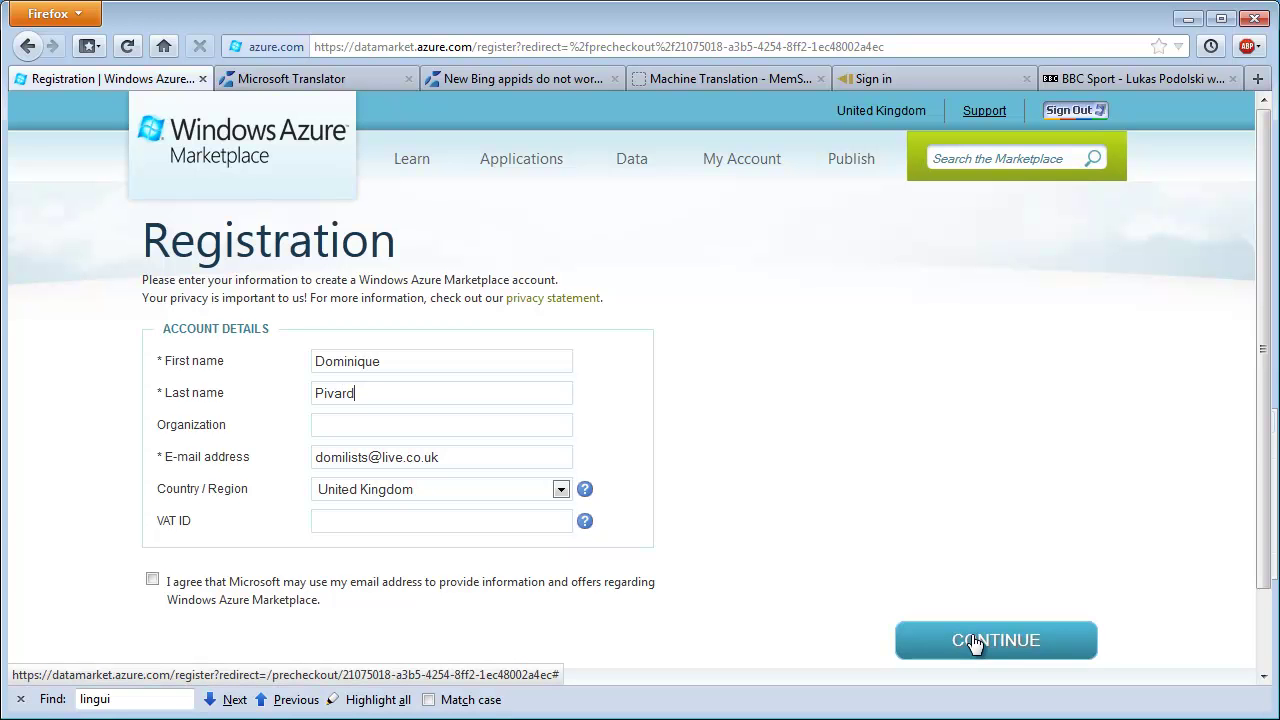
{"action": "left_click", "coordinate": [973, 637]}
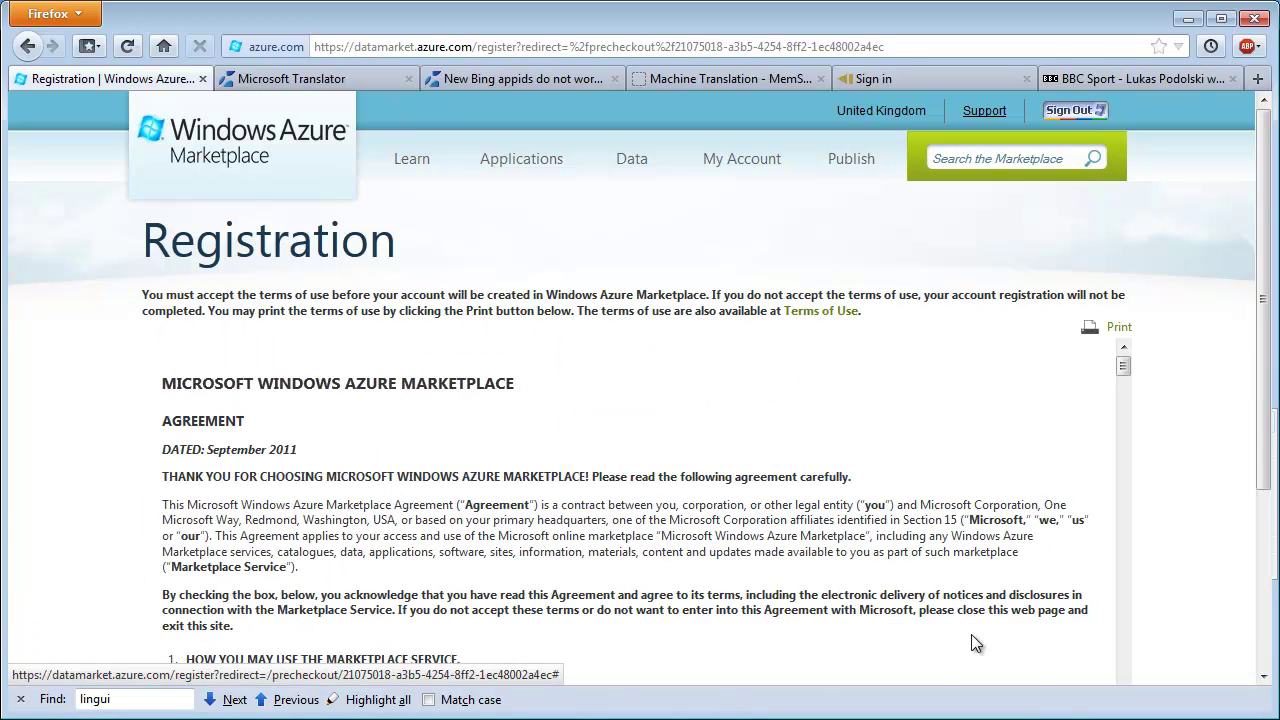
{"action": "left_click_drag", "start_coordinate": [1256, 363], "coordinate": [1245, 498]}
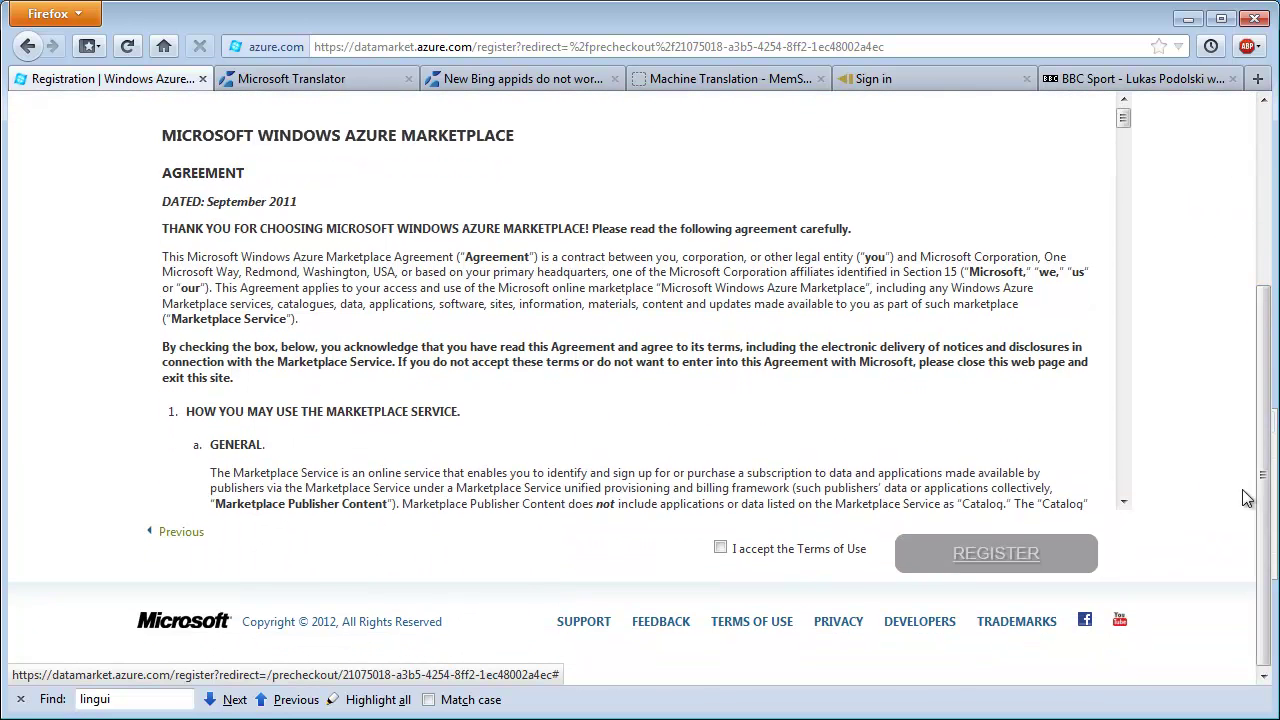
{"action": "left_click", "coordinate": [720, 549]}
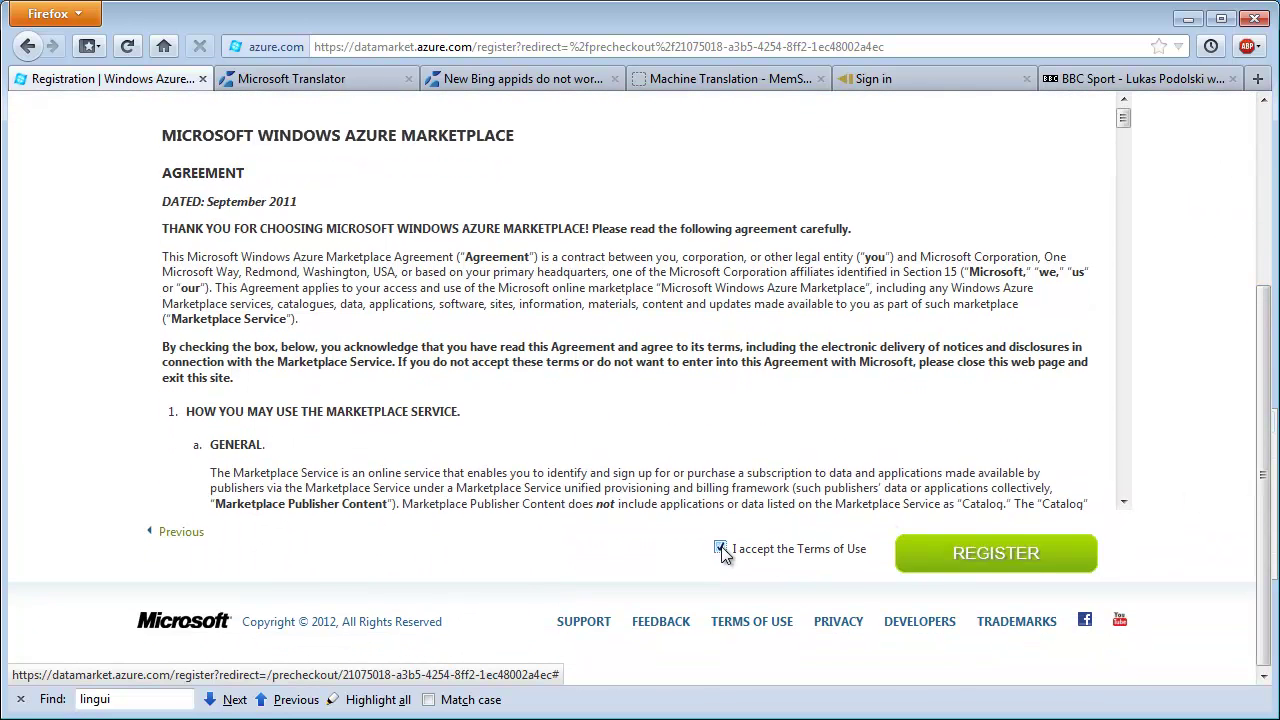
- Register, agree to the offer terms, and subscribe to the free Microsoft Translator Limited Subscription
{"action": "left_click", "coordinate": [968, 552]}
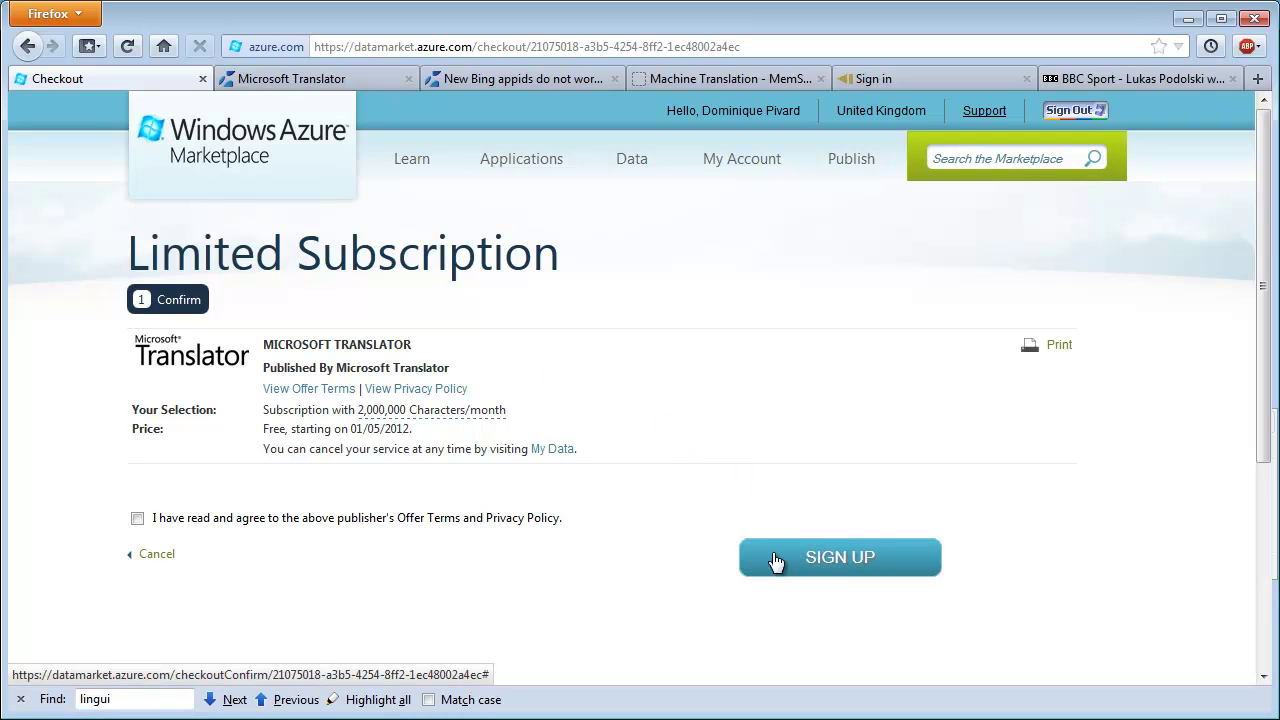
{"action": "left_click", "coordinate": [140, 521]}
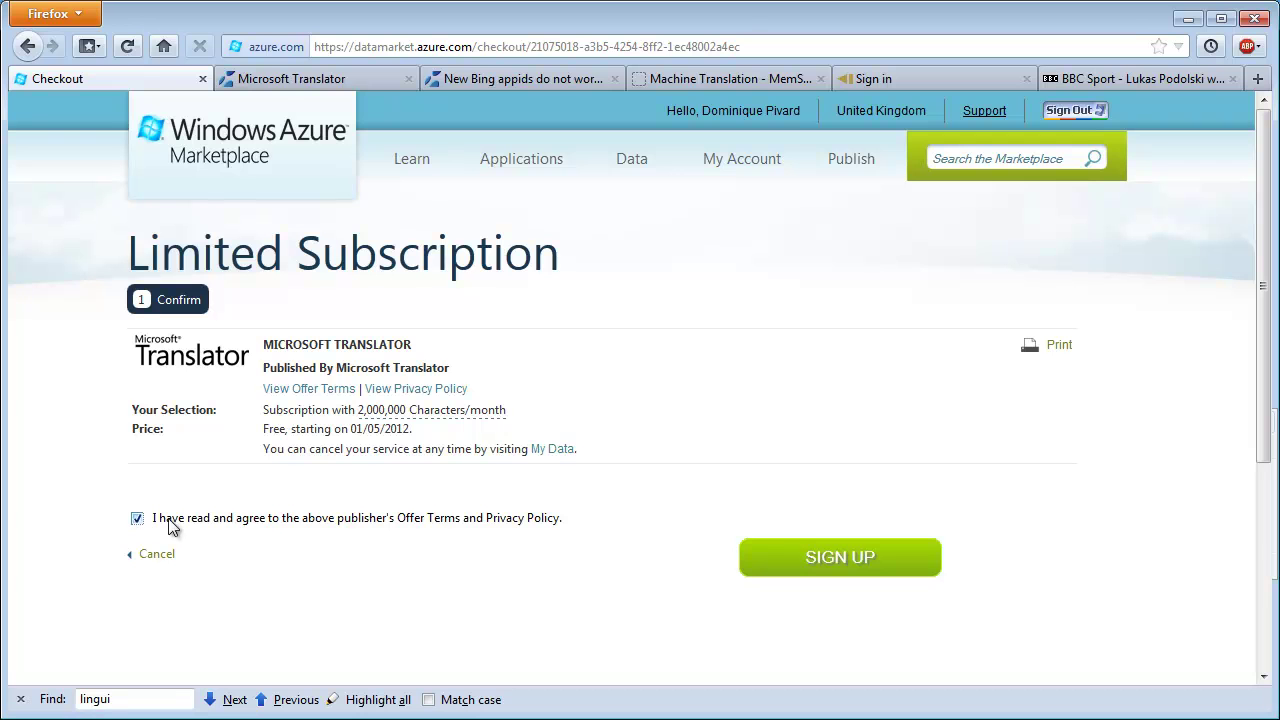
{"action": "left_click", "coordinate": [851, 557]}
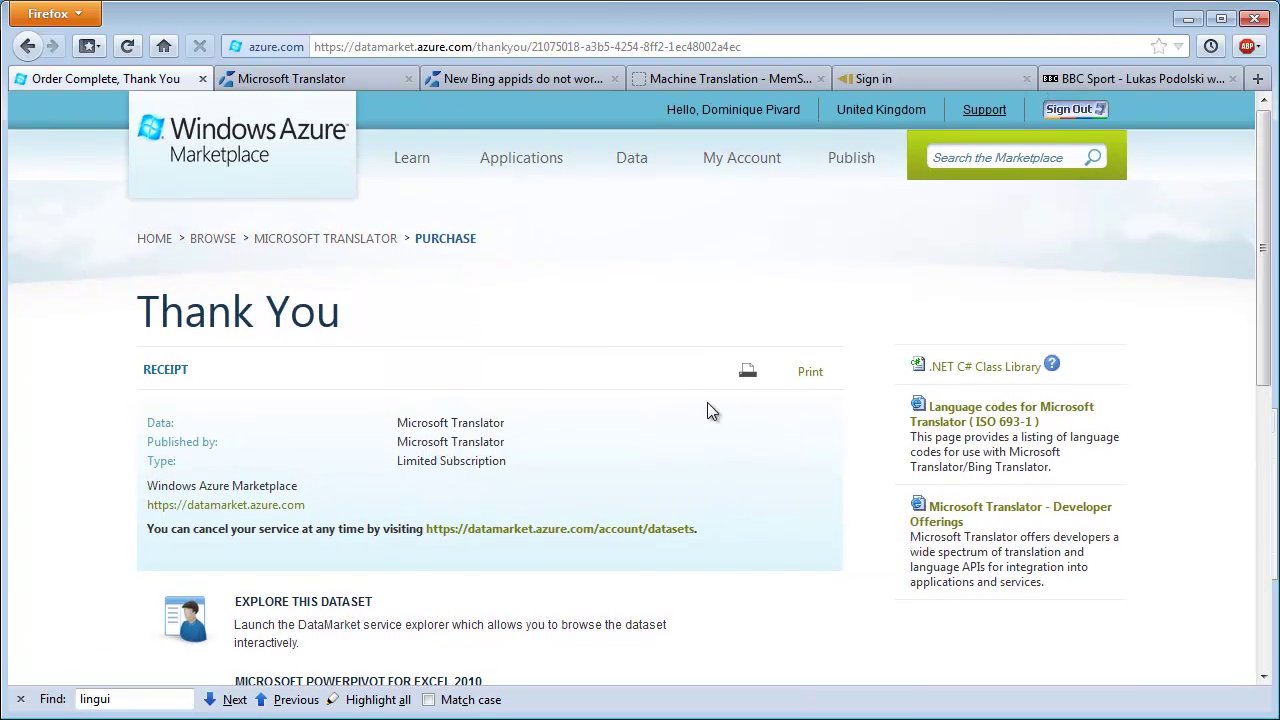
- Select and copy the Customer ID value from the Account Details page
{"action": "left_click", "coordinate": [741, 160]}
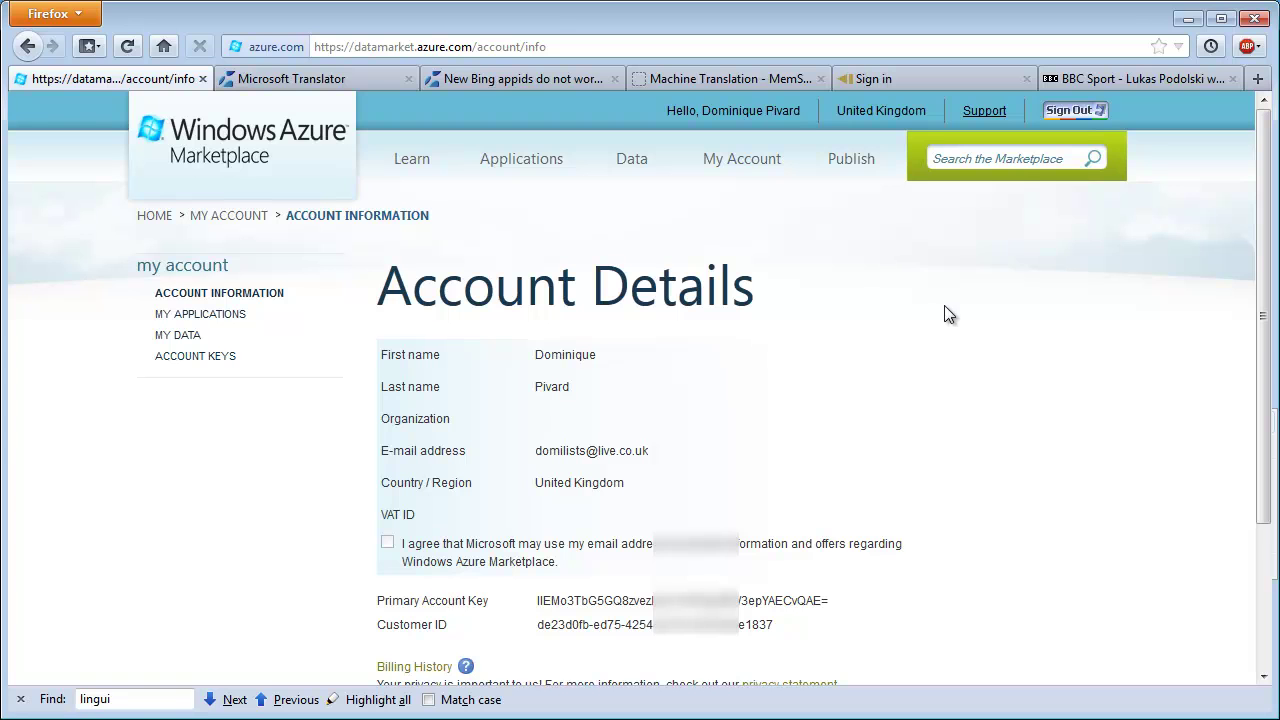
{"action": "scroll", "coordinate": [946, 323], "scroll_direction": "down", "scroll_amount": 3}
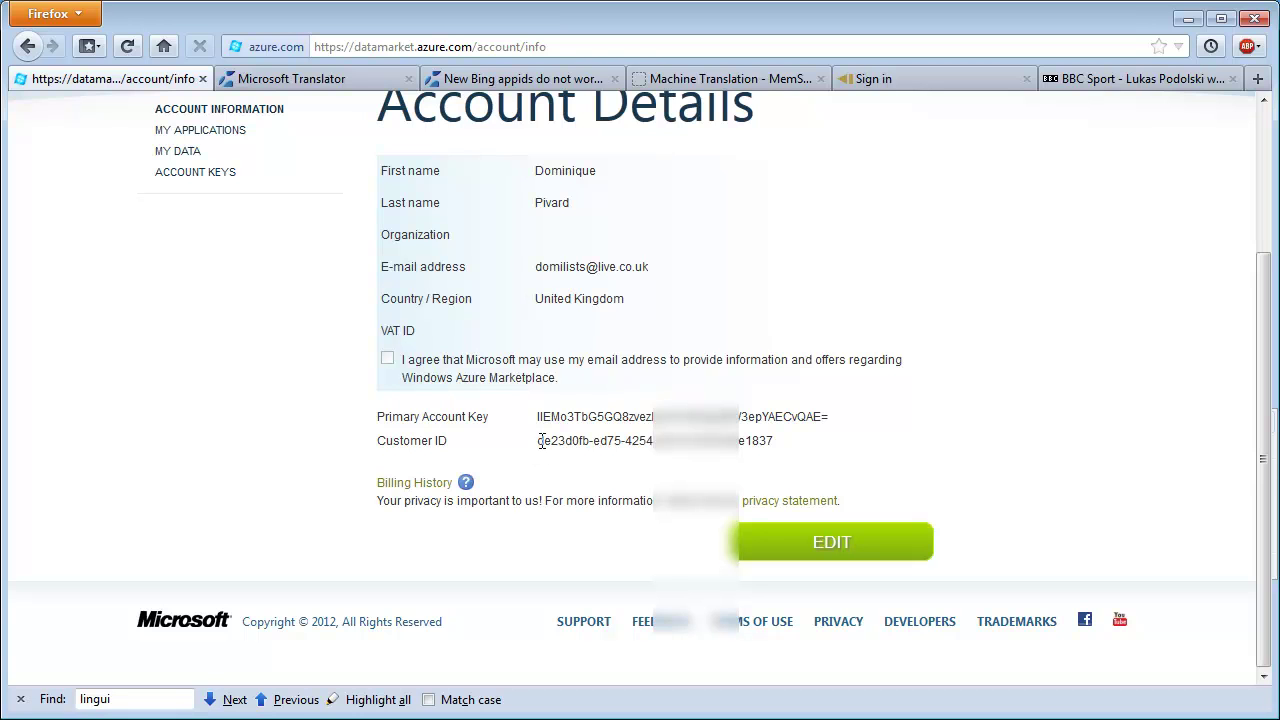
{"action": "left_click_drag", "start_coordinate": [540, 442], "coordinate": [777, 446]}
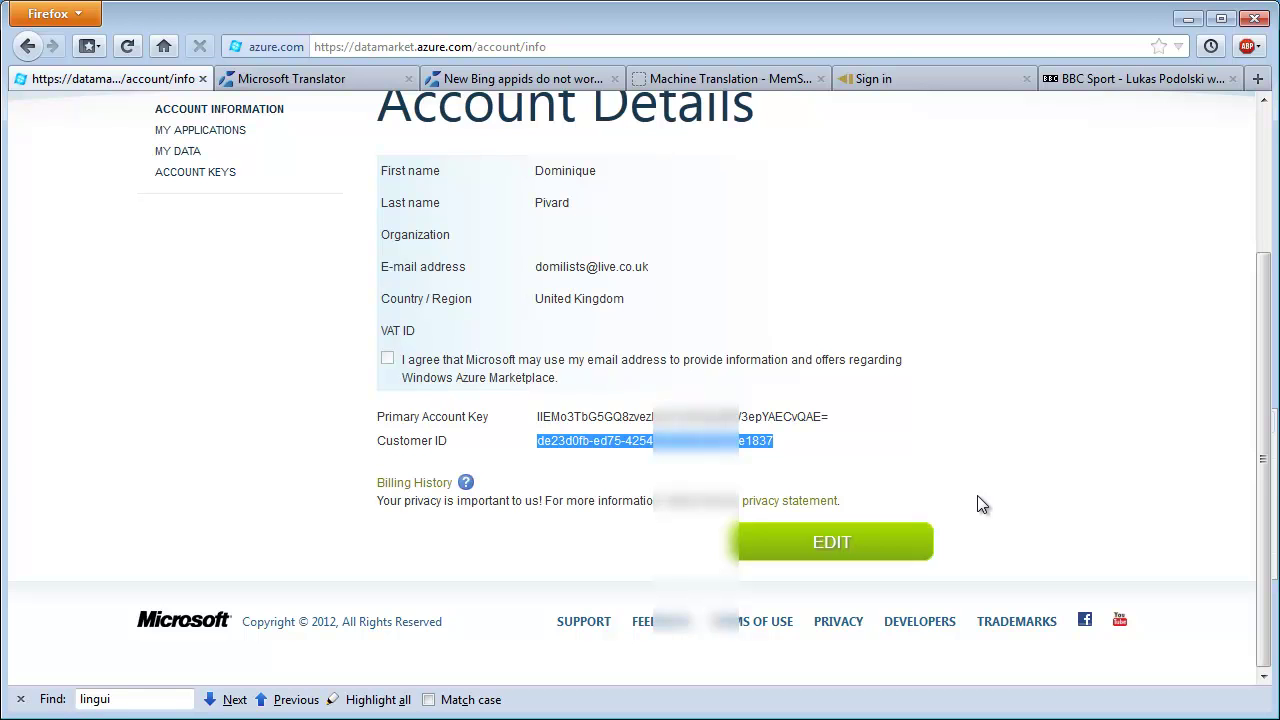
{"action": "scroll", "coordinate": [896, 374], "scroll_direction": "up", "scroll_amount": 3}
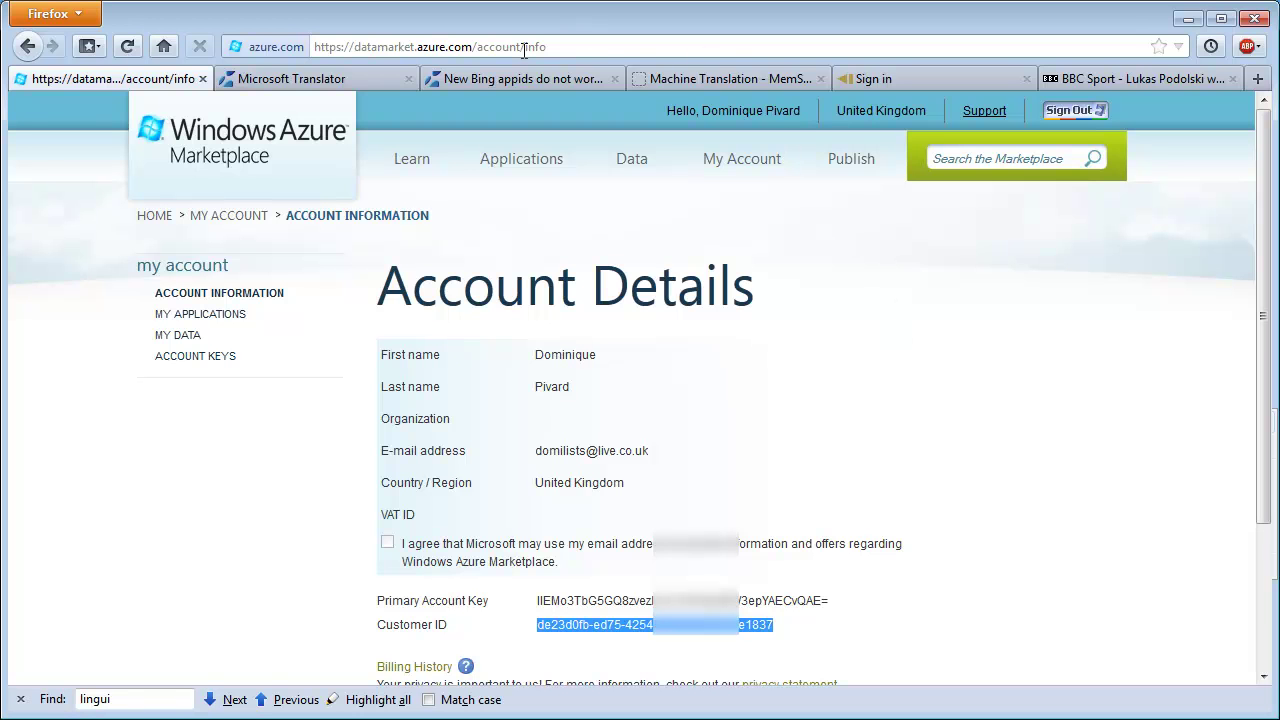
- Open the wiki's Windows Azure Marketplace link in a new tab and view its Registered Applications list
{"action": "left_click", "coordinate": [682, 76]}
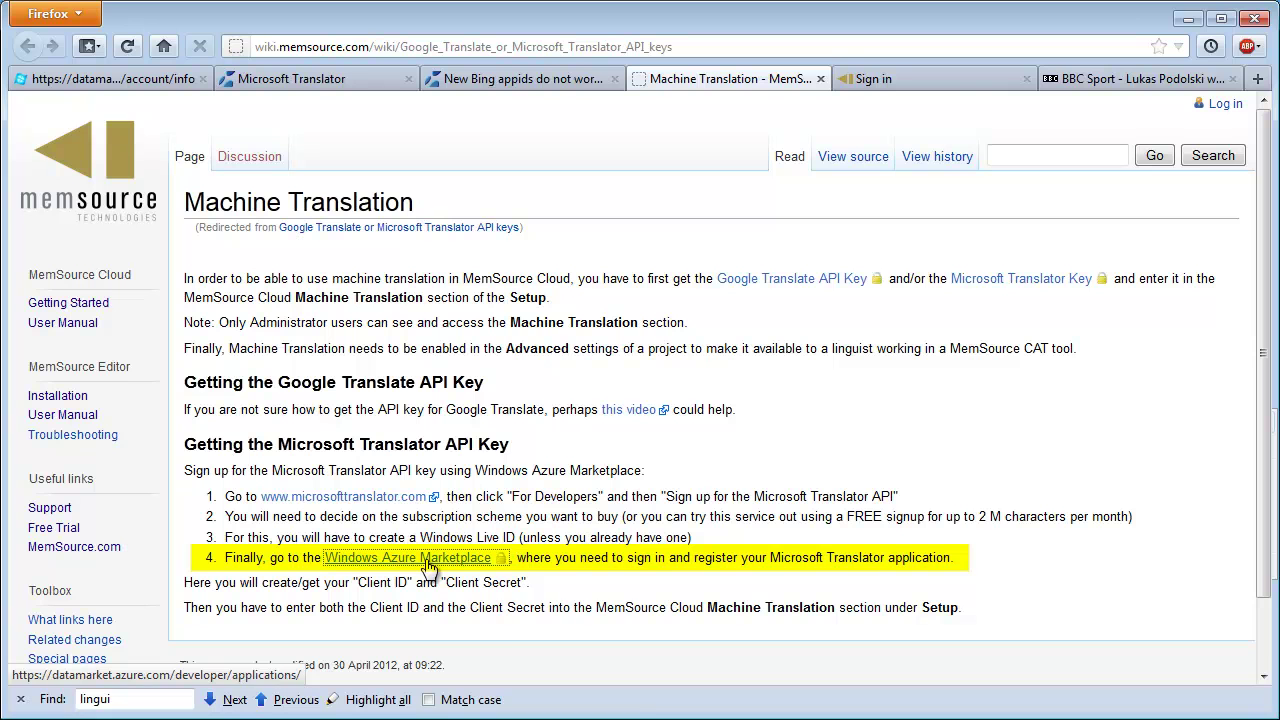
{"action": "right_click", "coordinate": [428, 566]}
{"action": "left_click", "coordinate": [490, 583]}
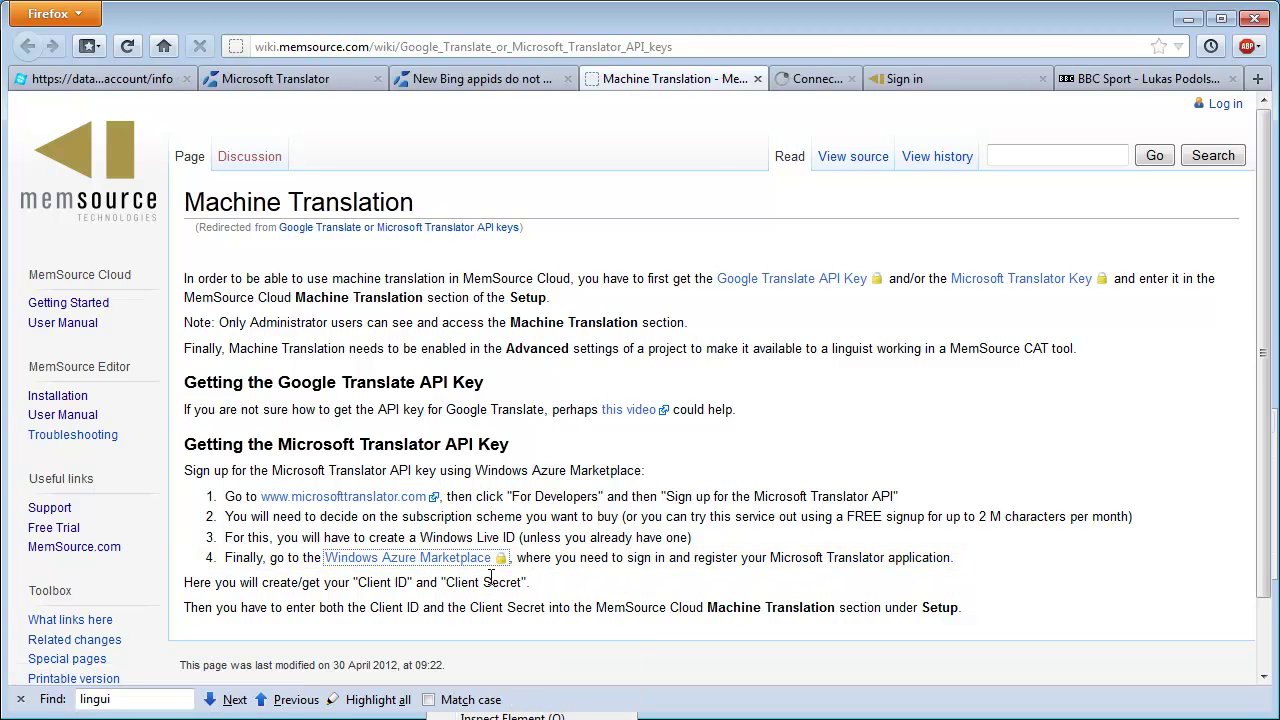
{"action": "left_click", "coordinate": [784, 80]}
{"action": "scroll", "coordinate": [870, 466], "scroll_direction": "down", "scroll_amount": 3}
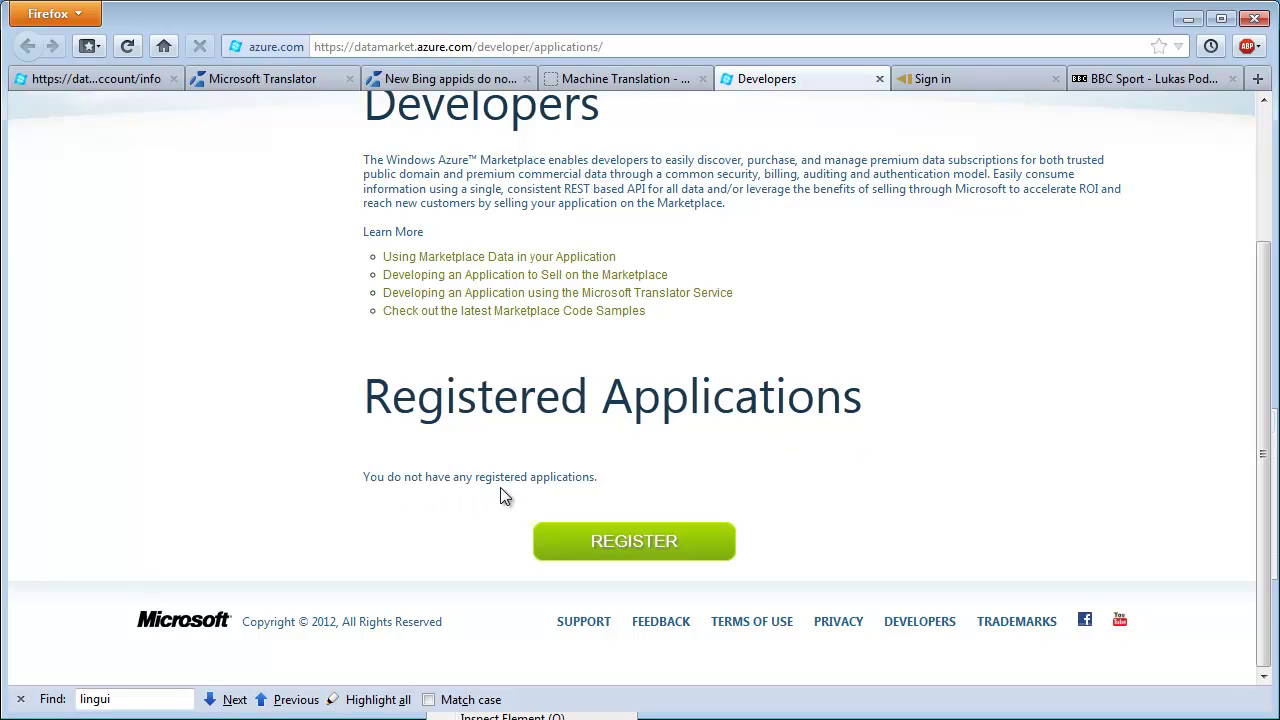
- Start a new application registration with the Customer ID as Client ID, named 'My cute little application'
{"action": "left_click", "coordinate": [630, 543]}
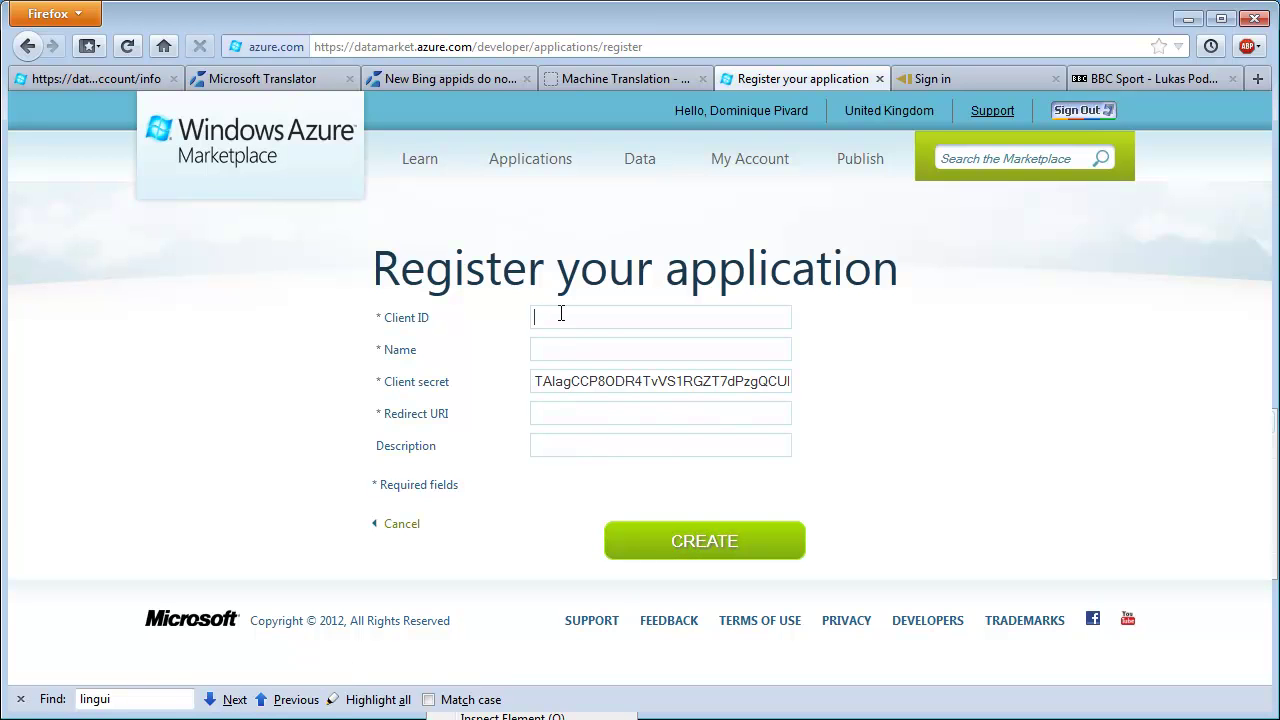
{"action": "key", "text": "ctrl+v"}
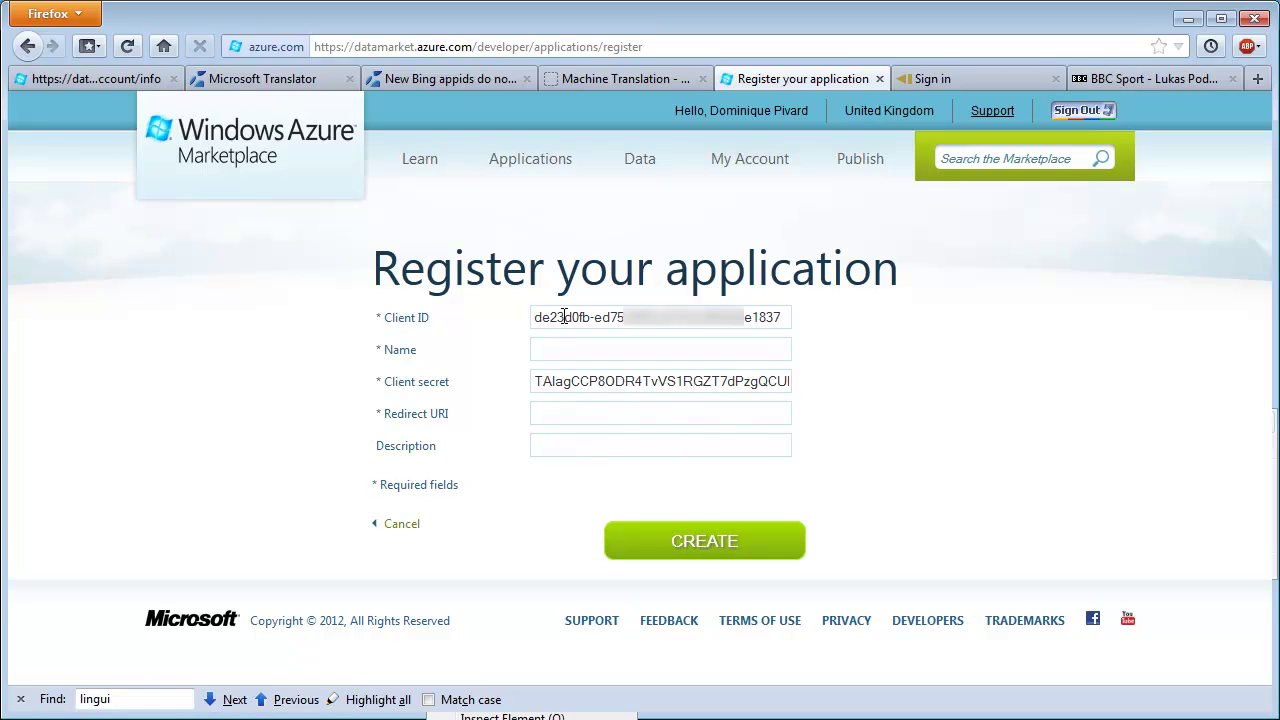
{"action": "left_click", "coordinate": [566, 350]}
{"action": "type", "text": "My cute little applic"}
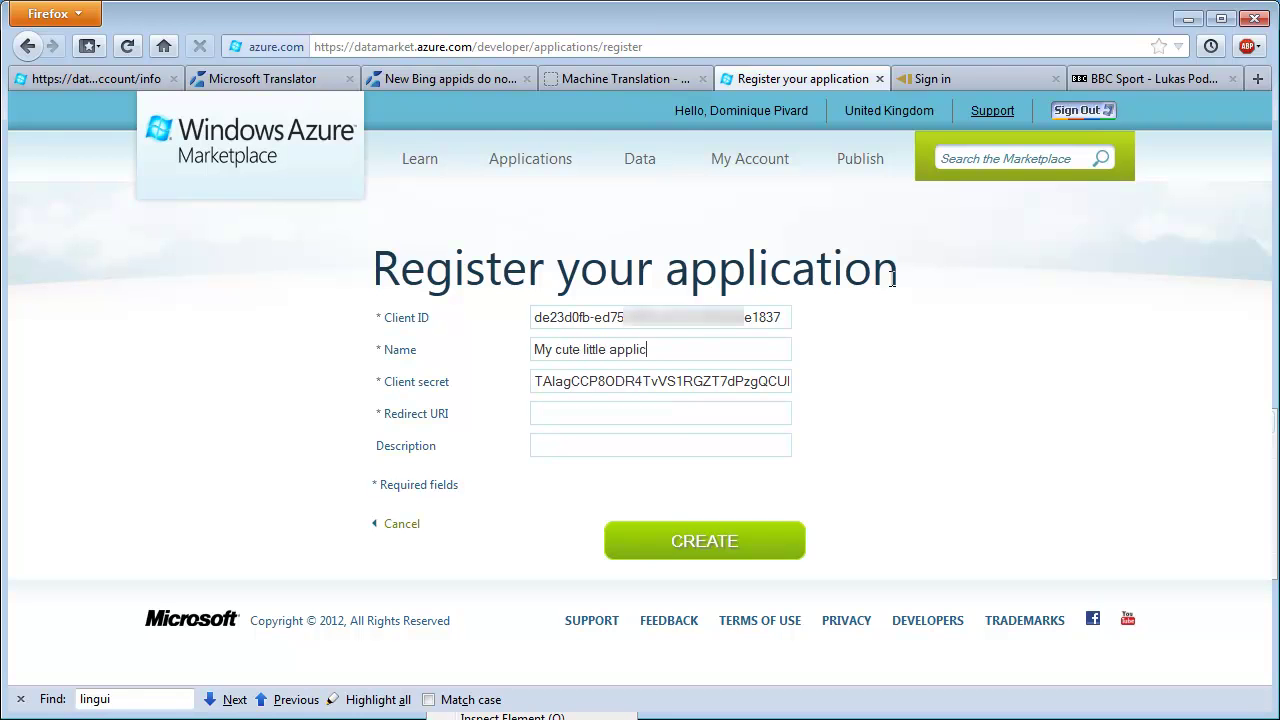
{"action": "type", "text": "ation"}
- Copy the MemSource Cloud site address from its sign-in tab for the redirect URI
{"action": "left_click", "coordinate": [566, 417]}
{"action": "left_click", "coordinate": [945, 78]}
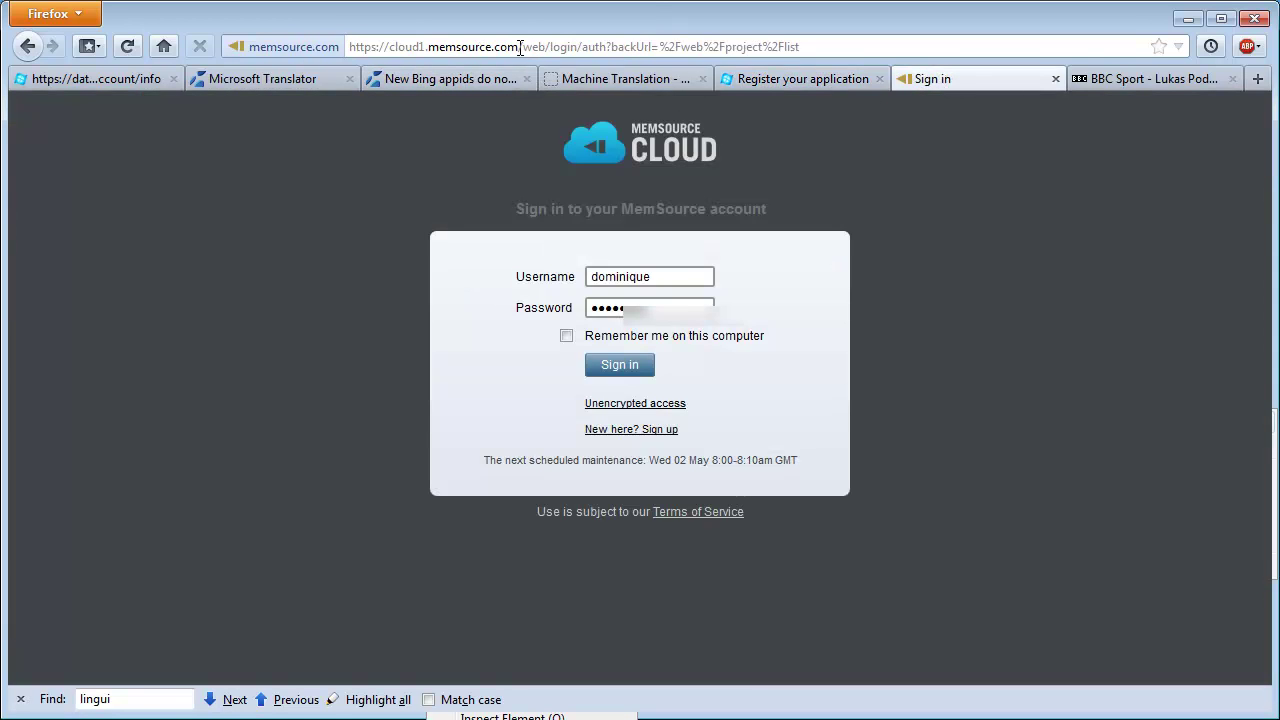
{"action": "left_click_drag", "start_coordinate": [520, 47], "coordinate": [120, 77]}
{"action": "key", "text": "ctrl+c"}
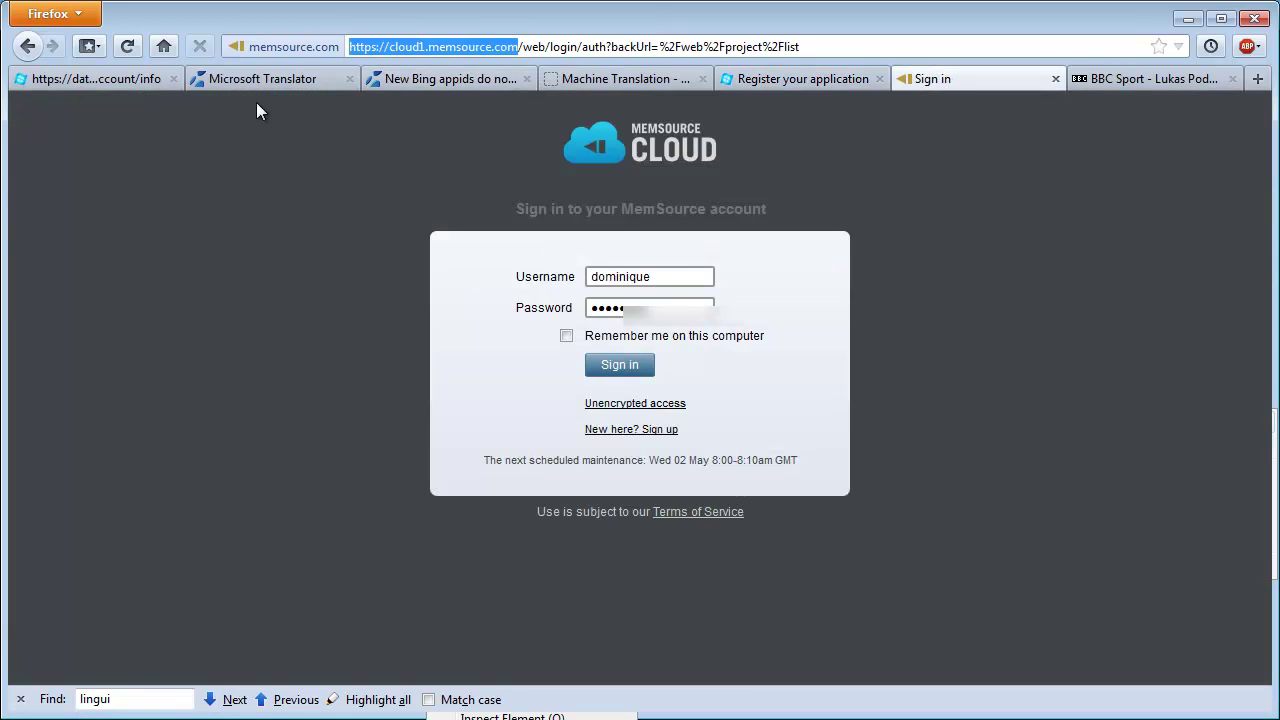
{"action": "left_click", "coordinate": [800, 78]}
{"action": "key", "text": "ctrl+v"}
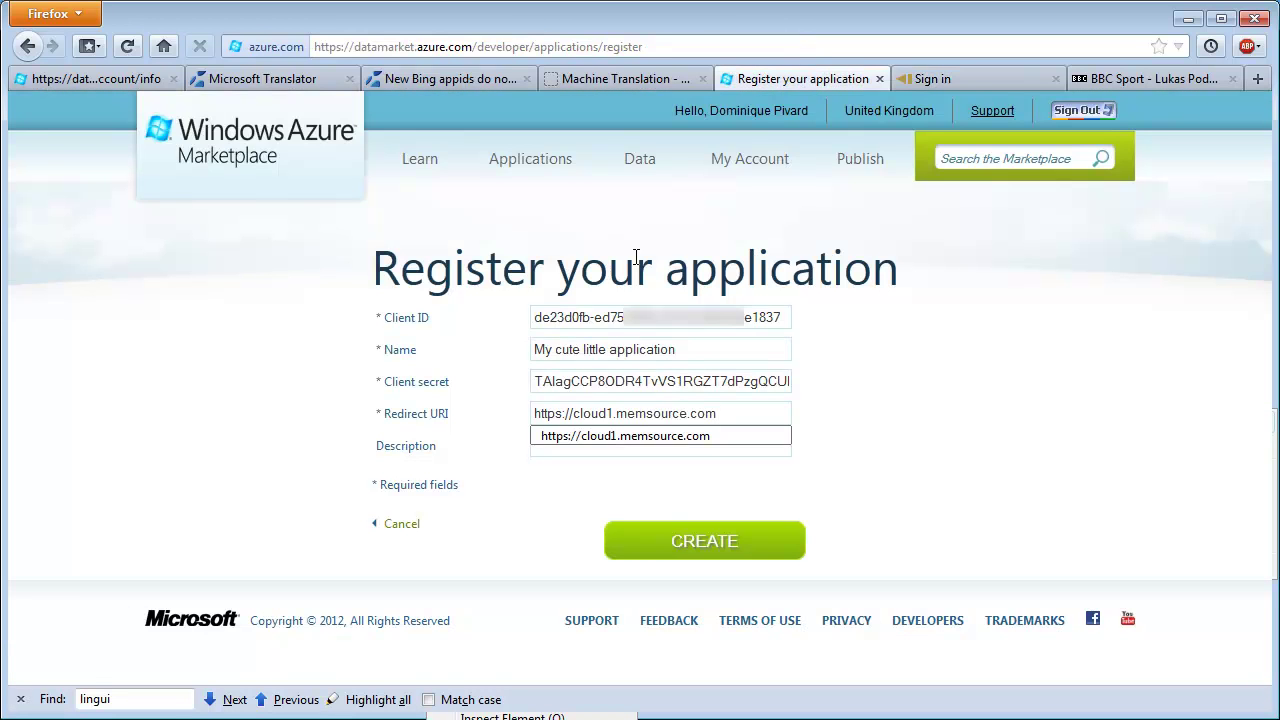
{"action": "left_click", "coordinate": [542, 483]}
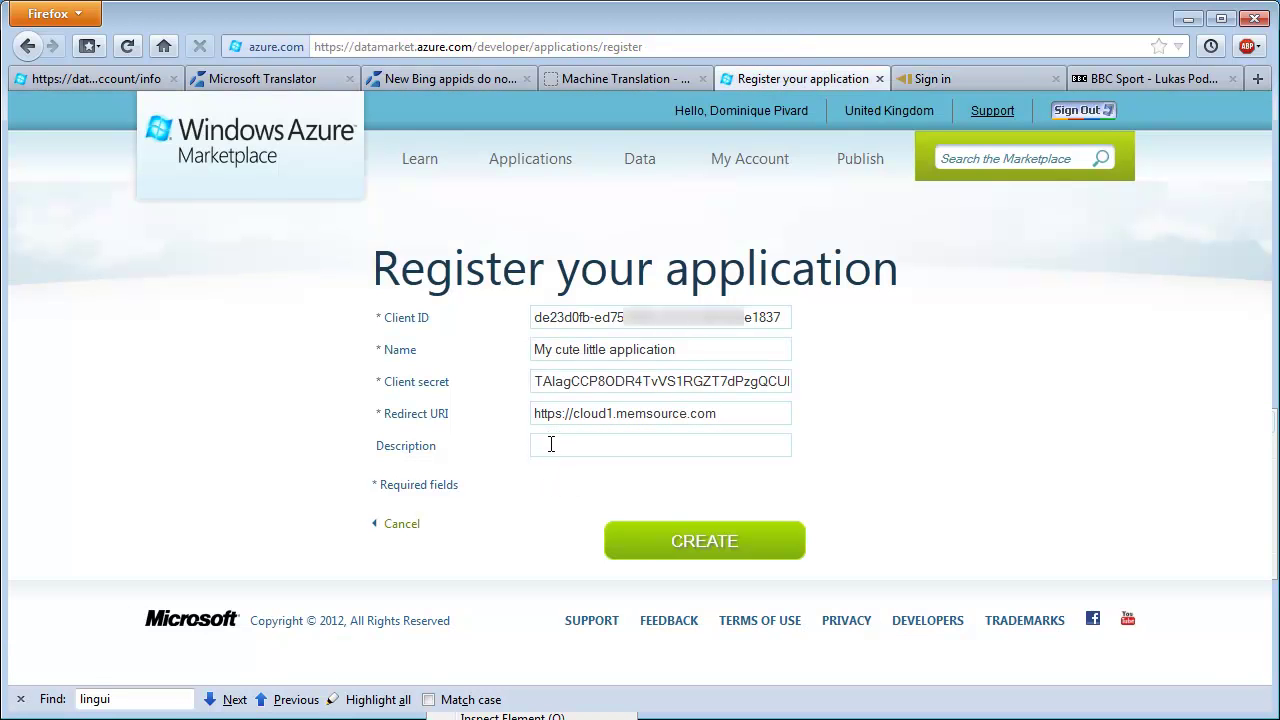
{"action": "left_click", "coordinate": [551, 444]}
{"action": "type", "text": "Bo"}
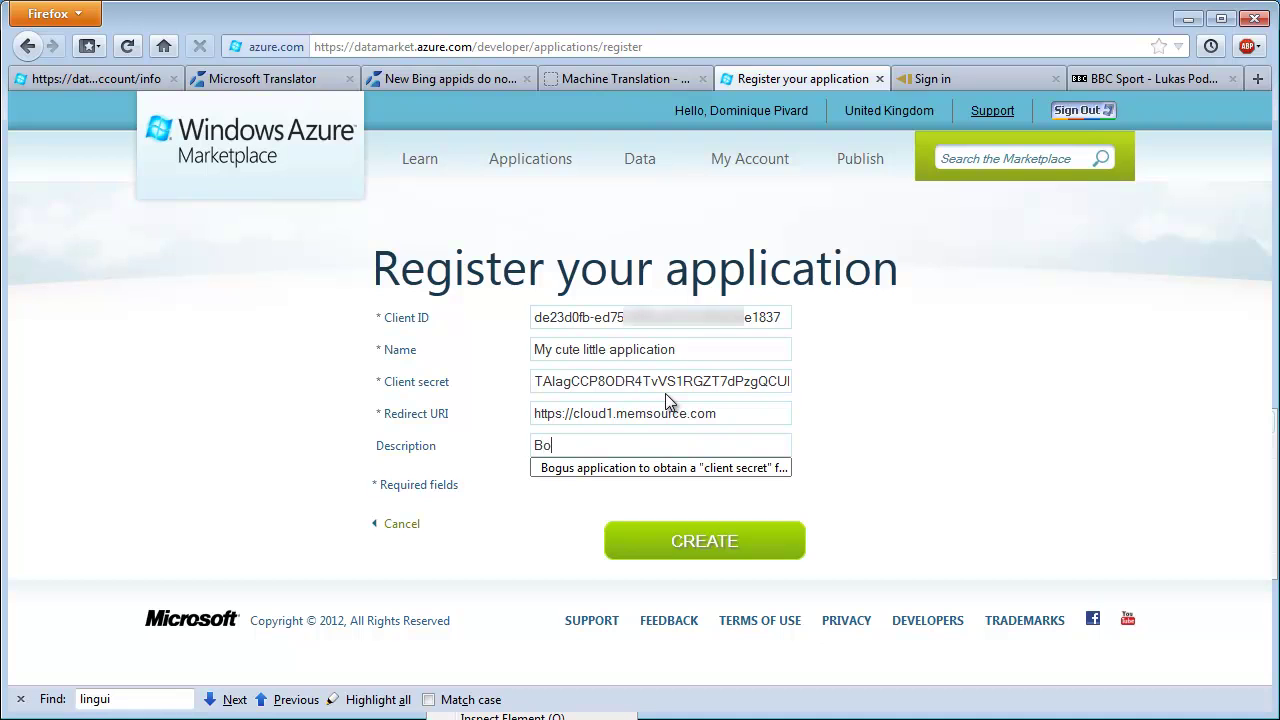
{"action": "type", "text": "gus app"}
{"action": "key", "text": "Down"}
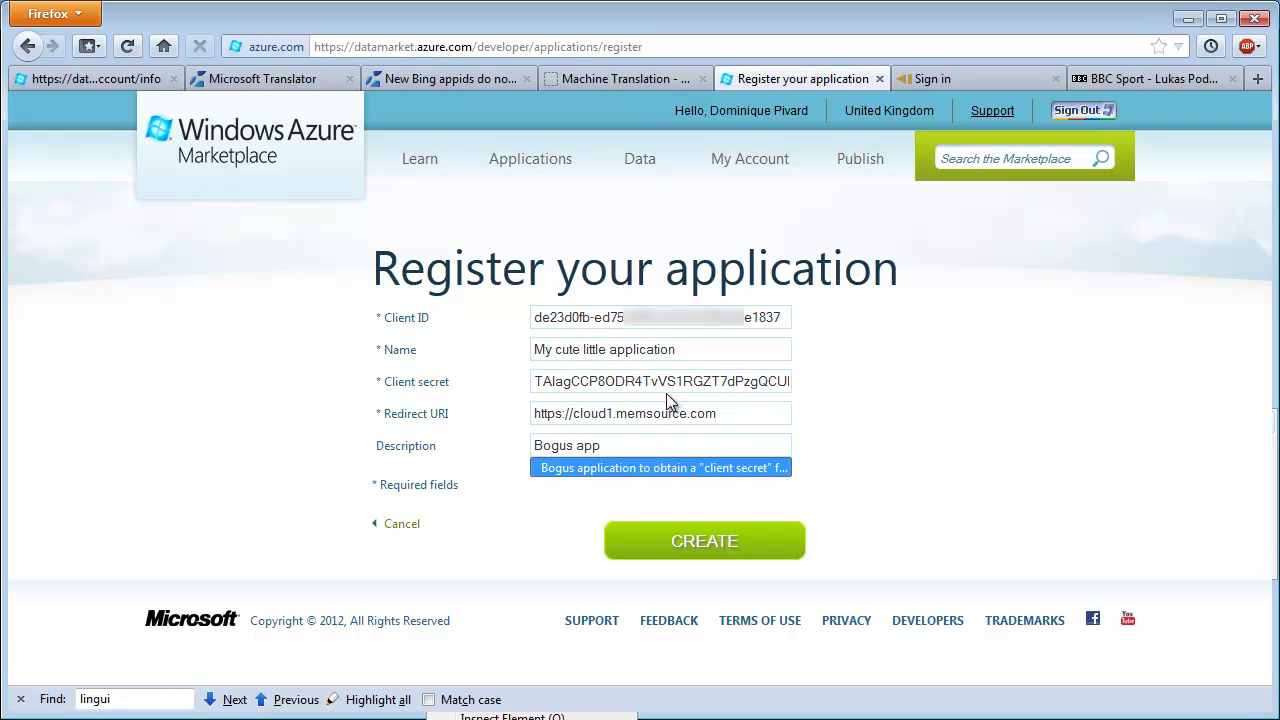
{"action": "key", "text": "Return"}
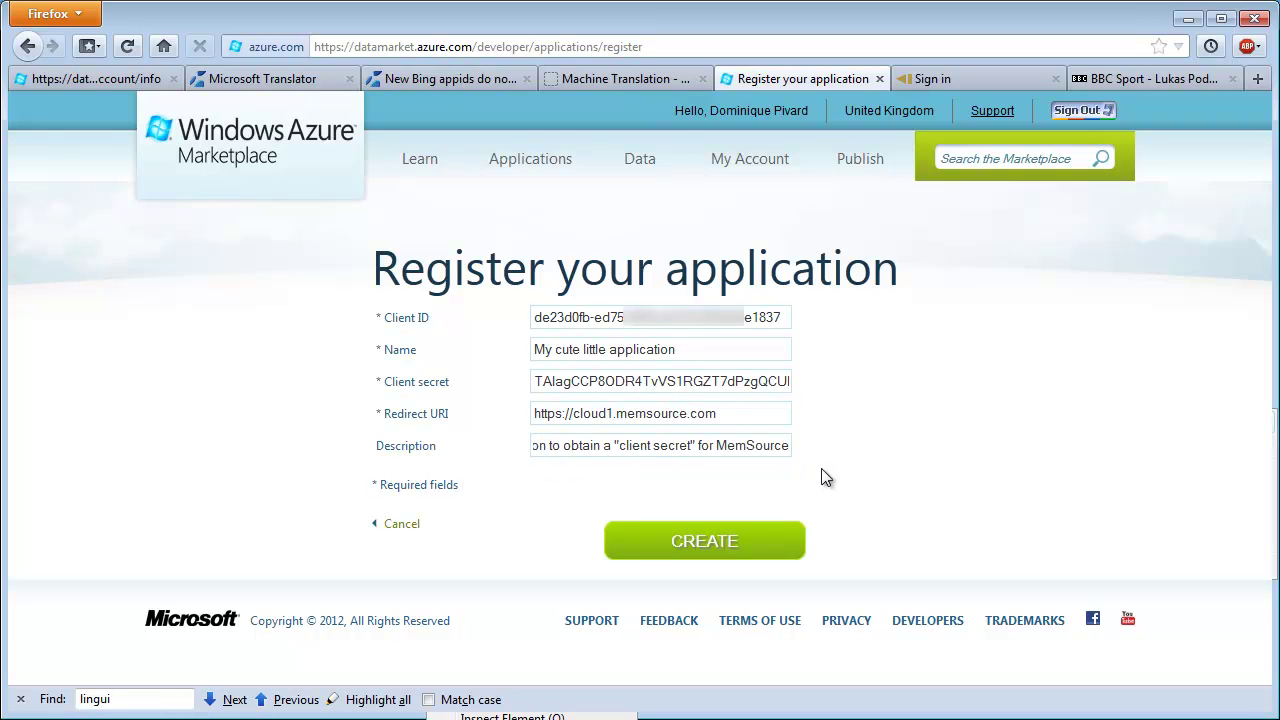
- Create the application, then open its edit page from Registered Applications to see the client secret
{"action": "left_click", "coordinate": [704, 546]}
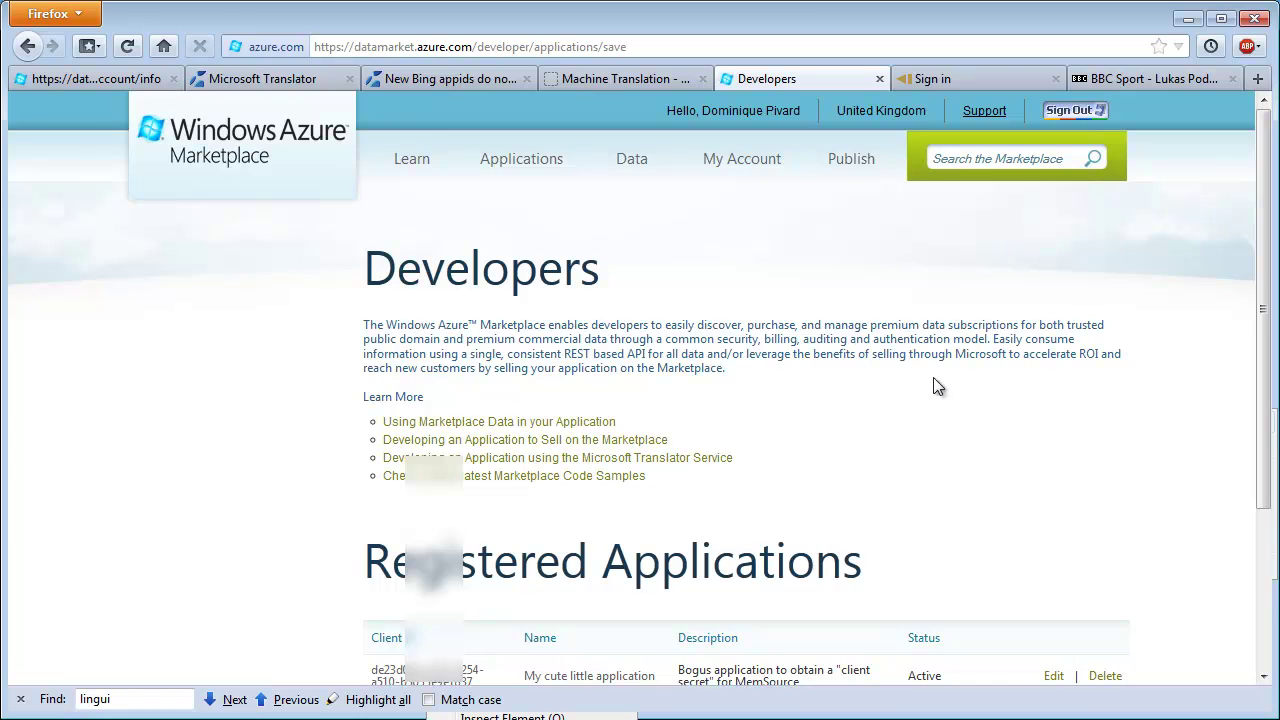
{"action": "scroll", "coordinate": [937, 400], "scroll_direction": "down", "scroll_amount": 4}
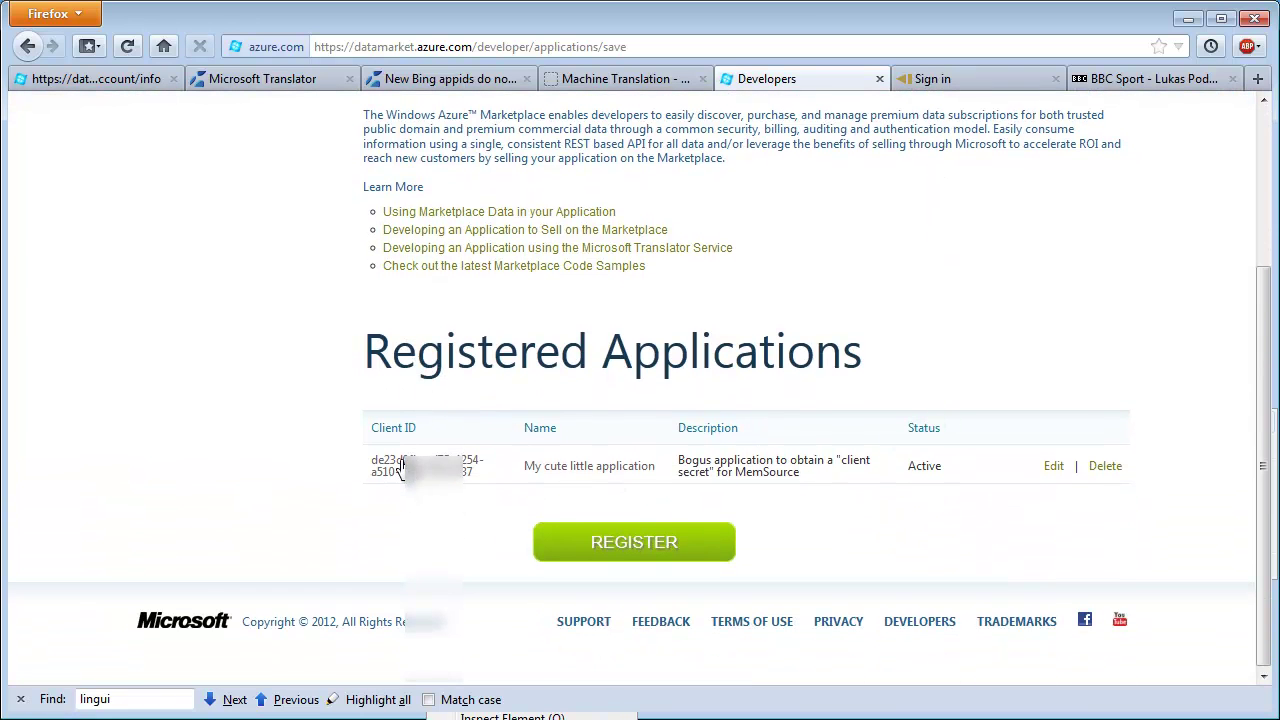
{"action": "left_click", "coordinate": [1053, 470]}
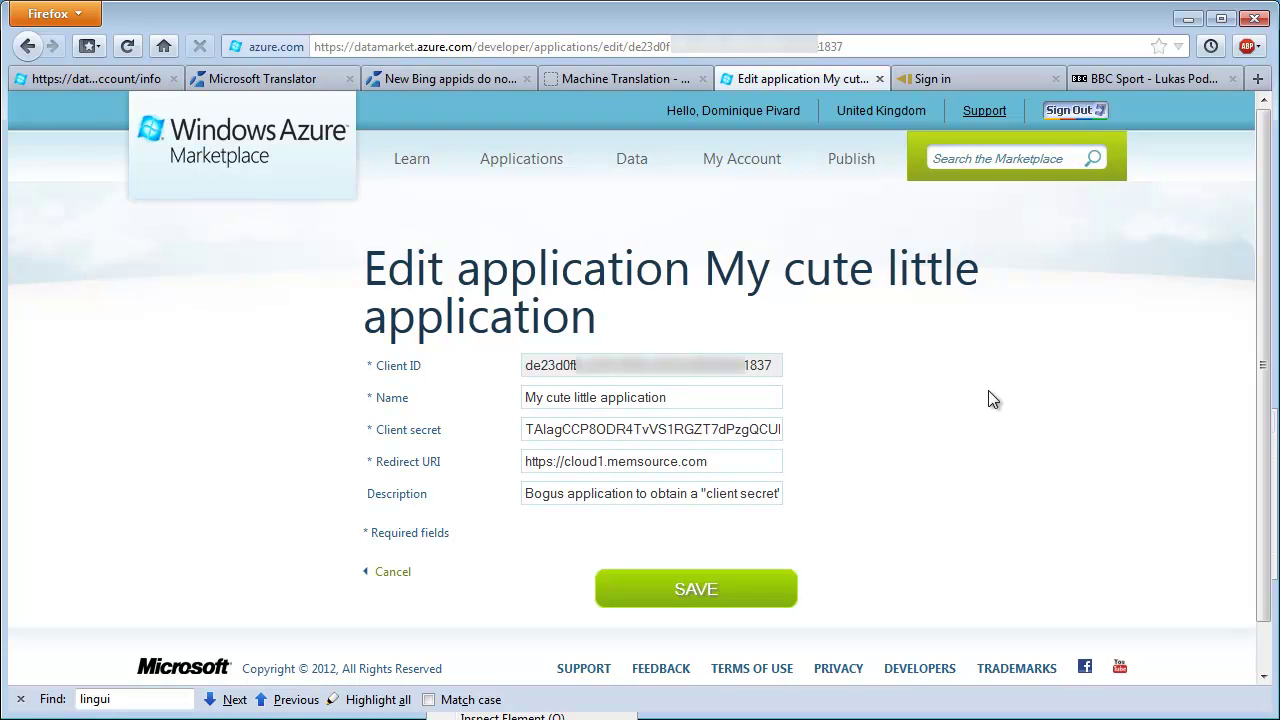
- Check Azure My Data, which shows 2,000,000 Microsoft Translator characters remaining
{"action": "left_click", "coordinate": [729, 166]}
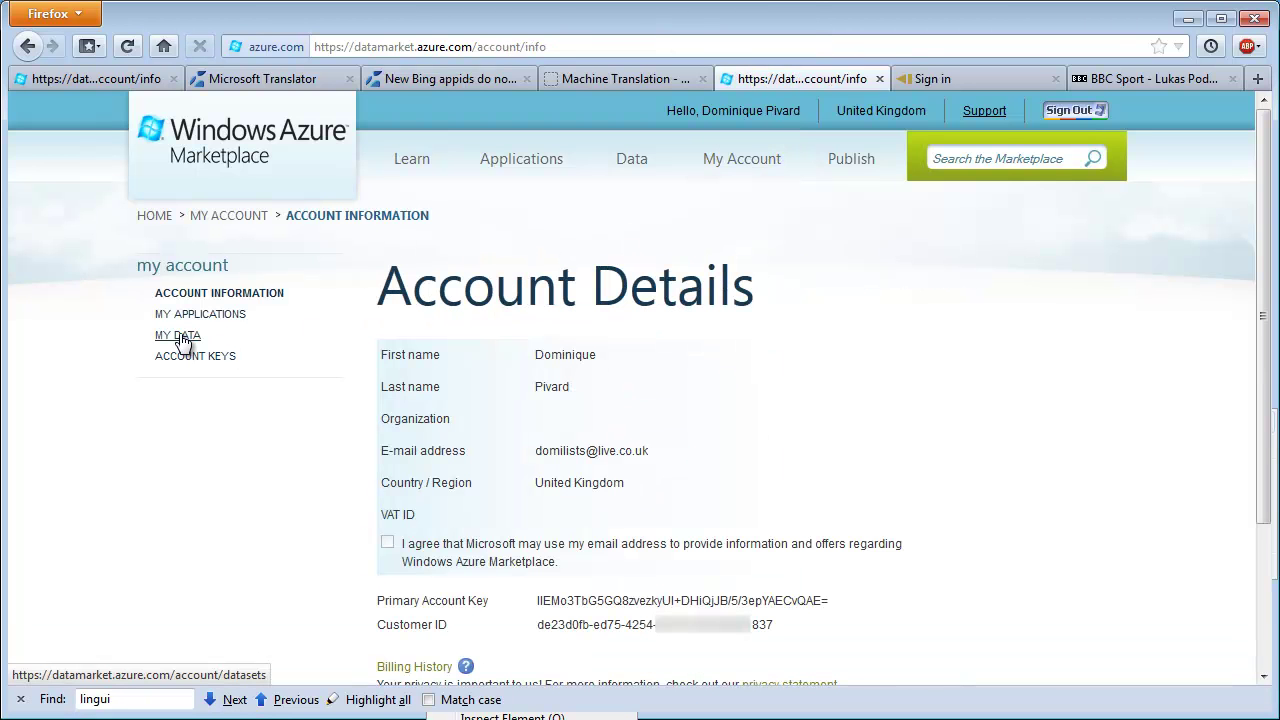
{"action": "left_click", "coordinate": [179, 336]}
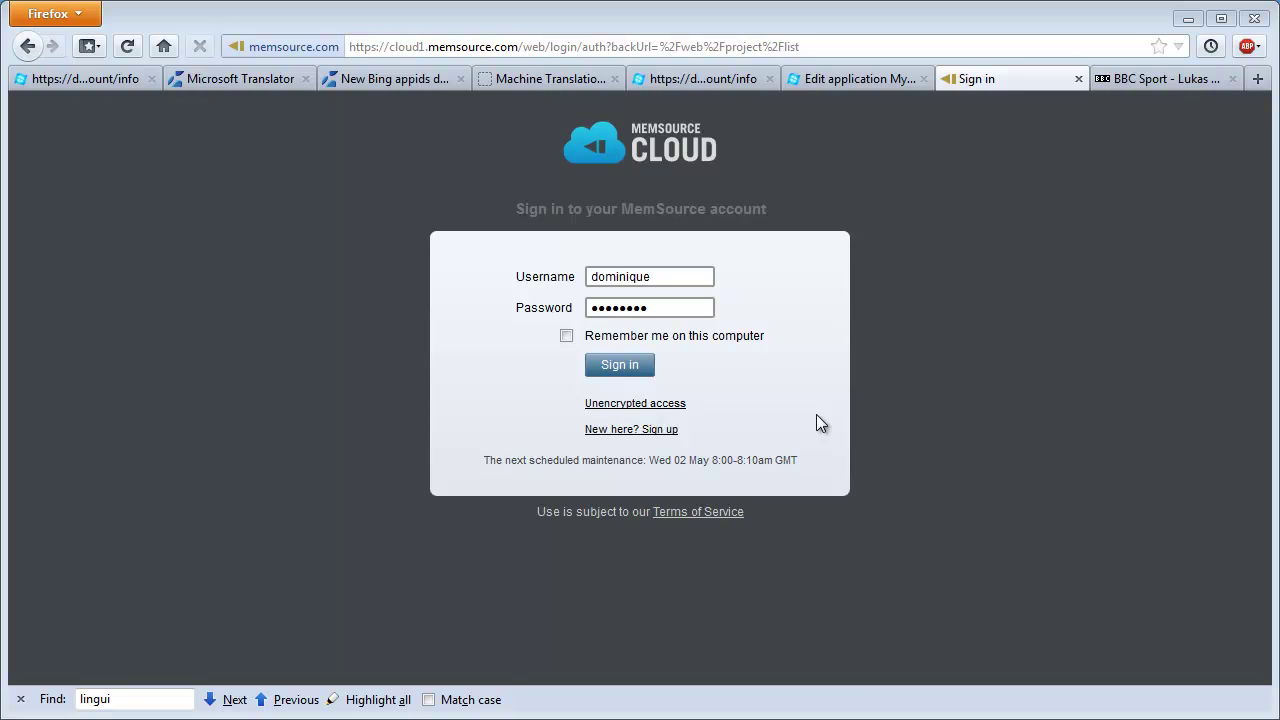
- Sign in to MemSource Cloud and select Microsoft Translator as the default machine translation
{"action": "left_click", "coordinate": [622, 365]}
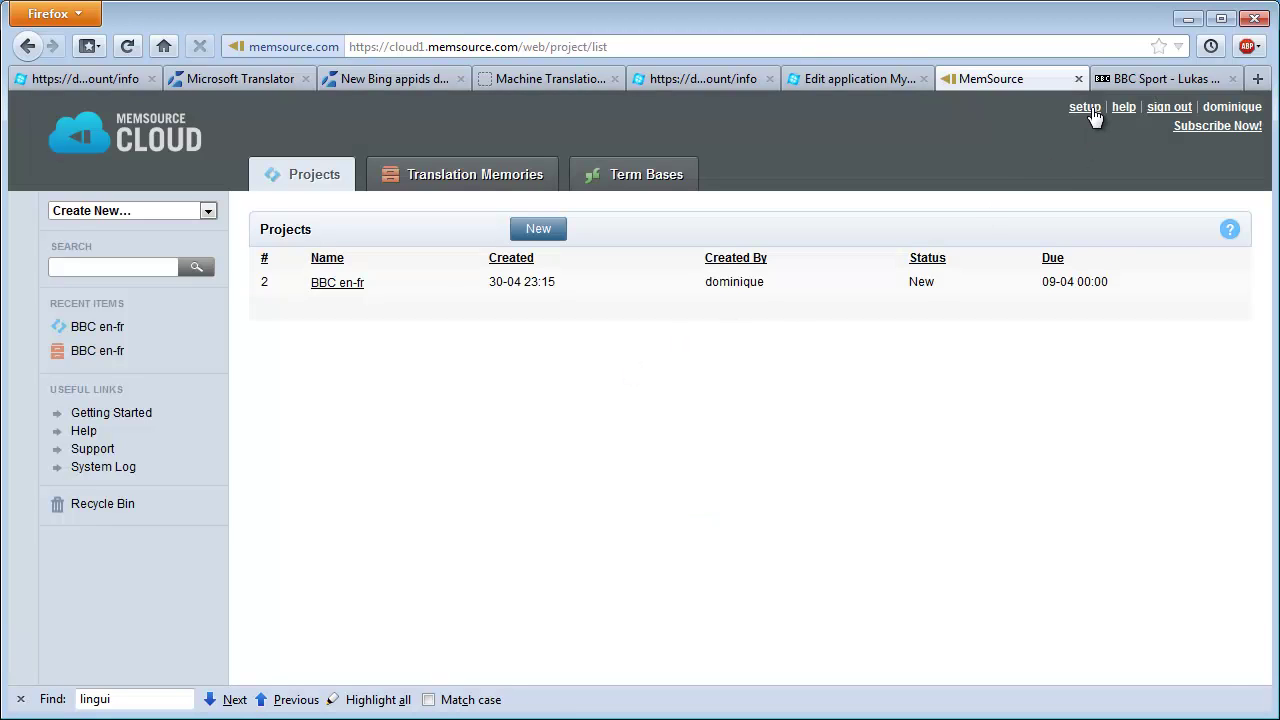
{"action": "left_click", "coordinate": [1092, 110]}
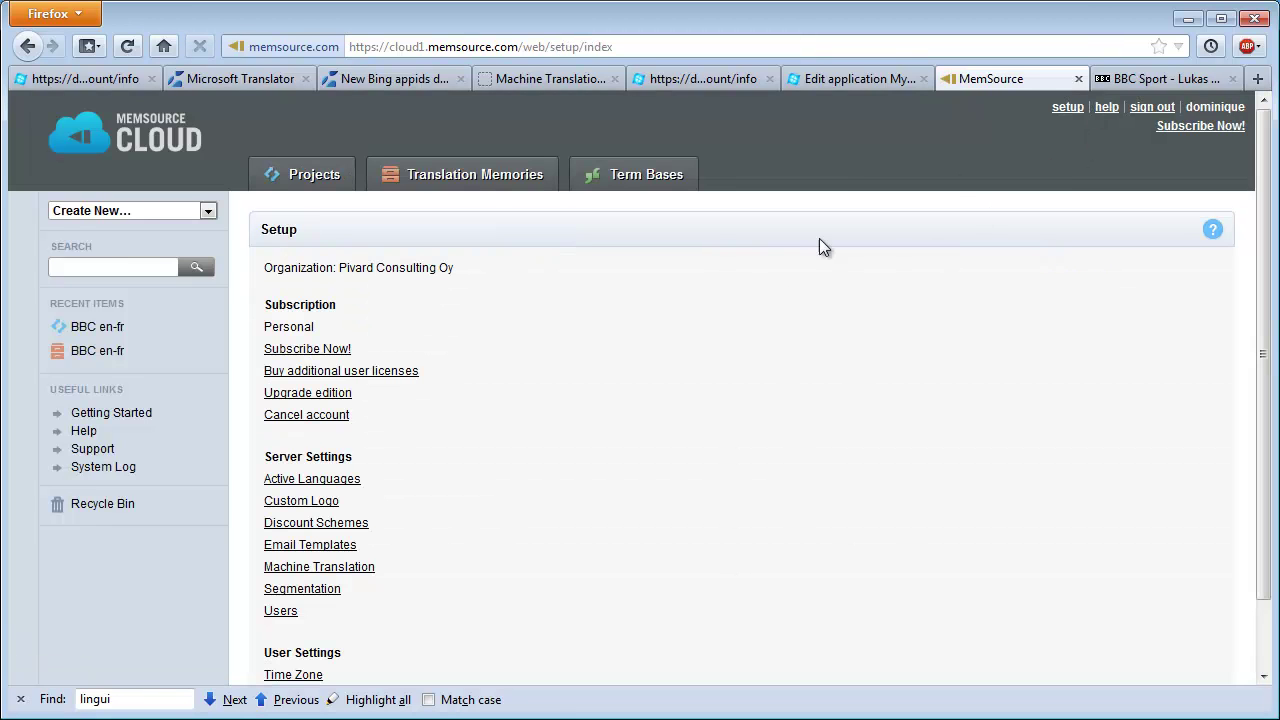
{"action": "left_click", "coordinate": [308, 566]}
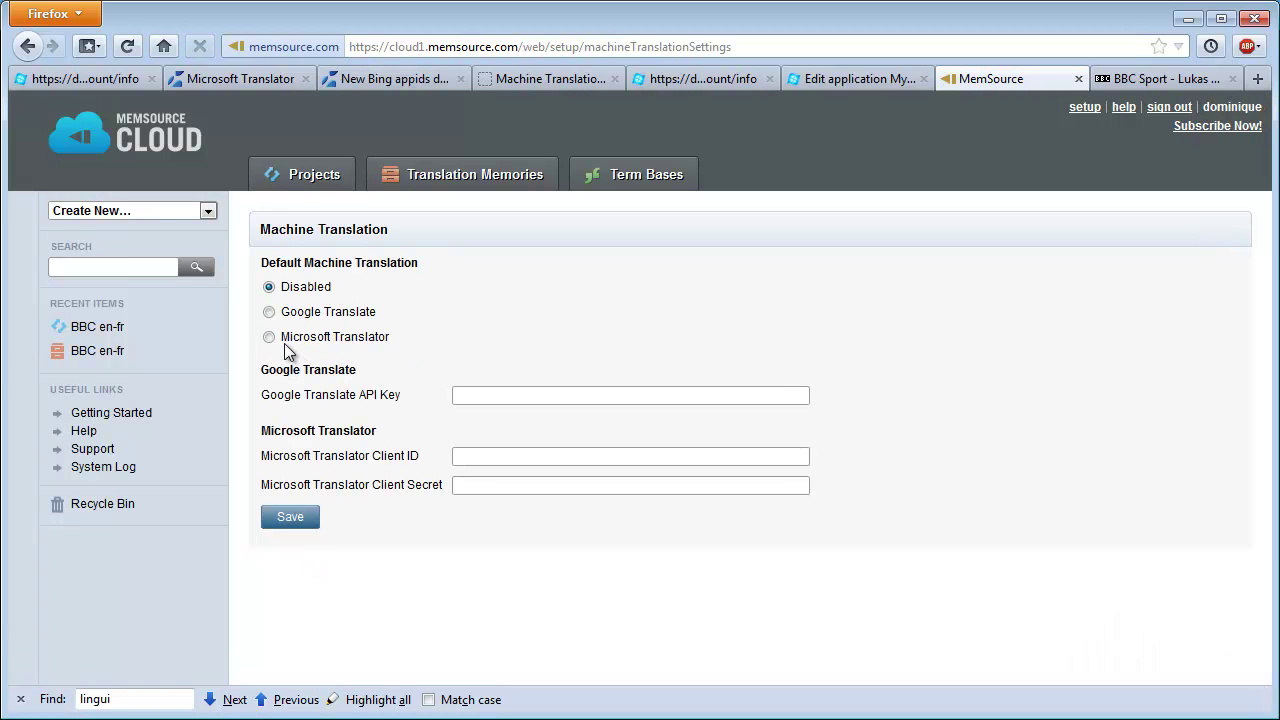
{"action": "left_click", "coordinate": [269, 338]}
- Copy the Azure Customer ID into MemSource's Client ID field
{"action": "left_click", "coordinate": [731, 78]}
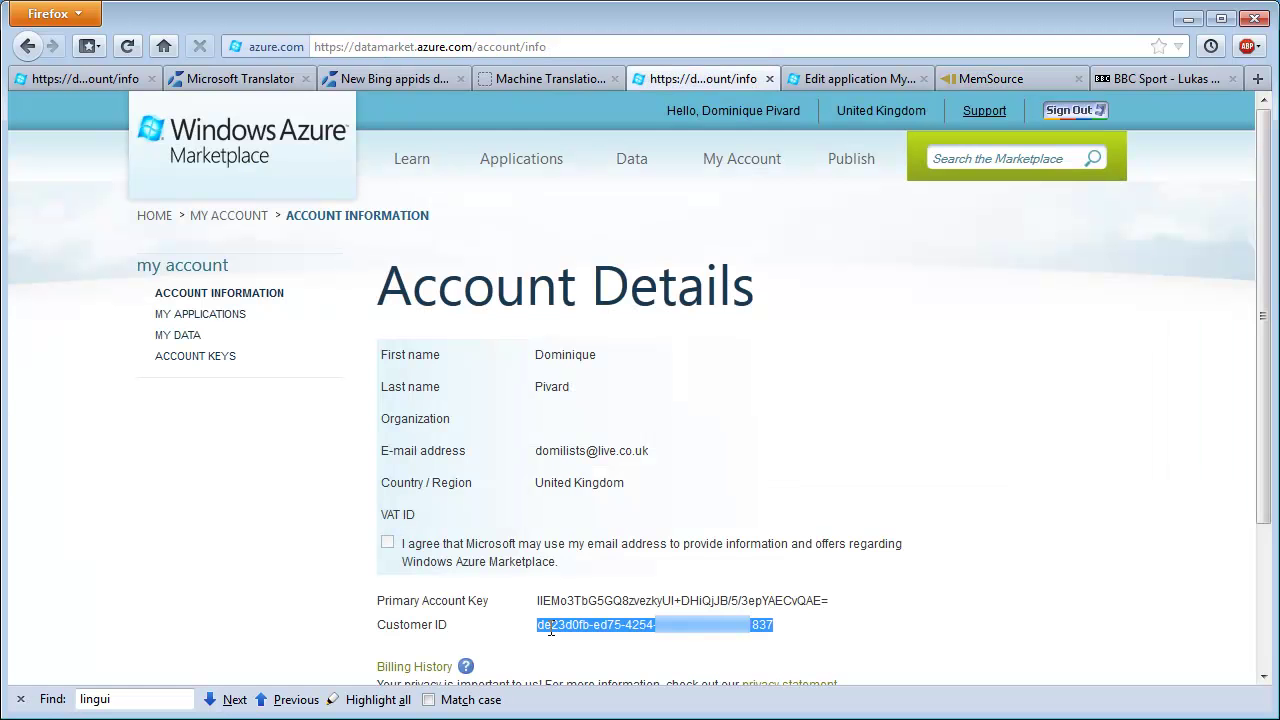
{"action": "left_click_drag", "start_coordinate": [537, 625], "coordinate": [790, 636]}
{"action": "left_click", "coordinate": [985, 78]}
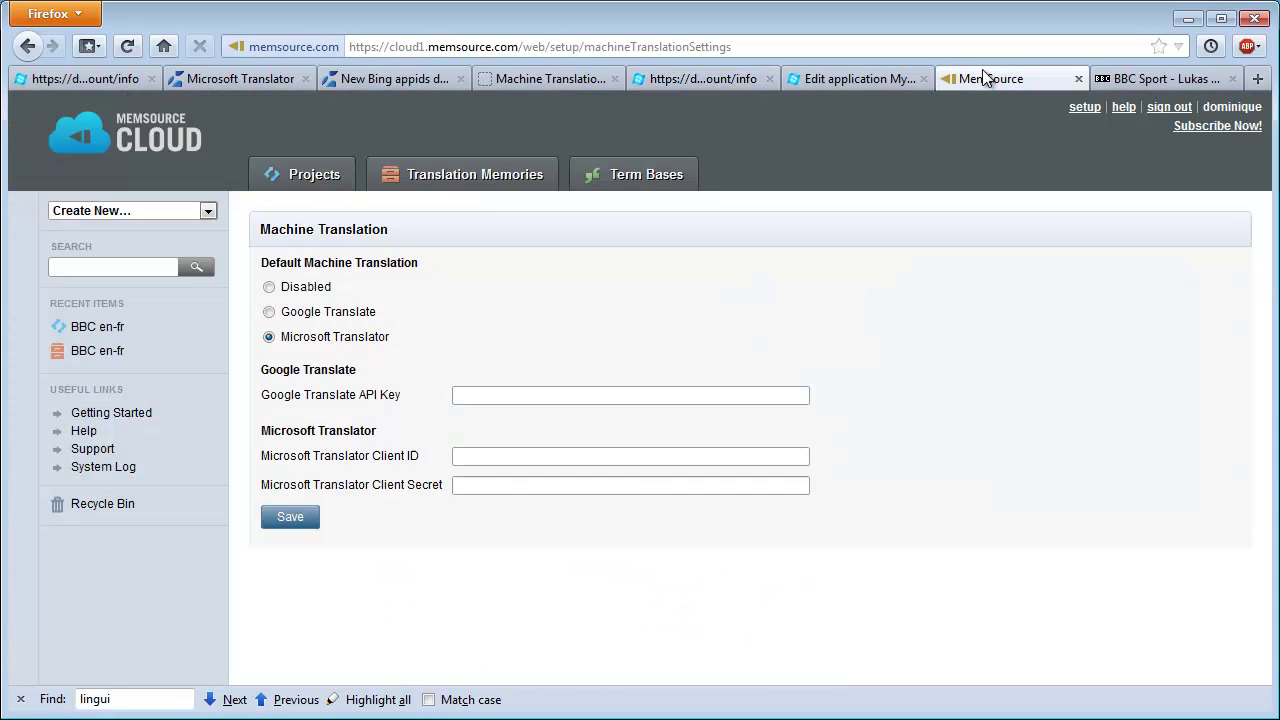
{"action": "left_click", "coordinate": [470, 456]}
{"action": "key", "text": "ctrl+v"}
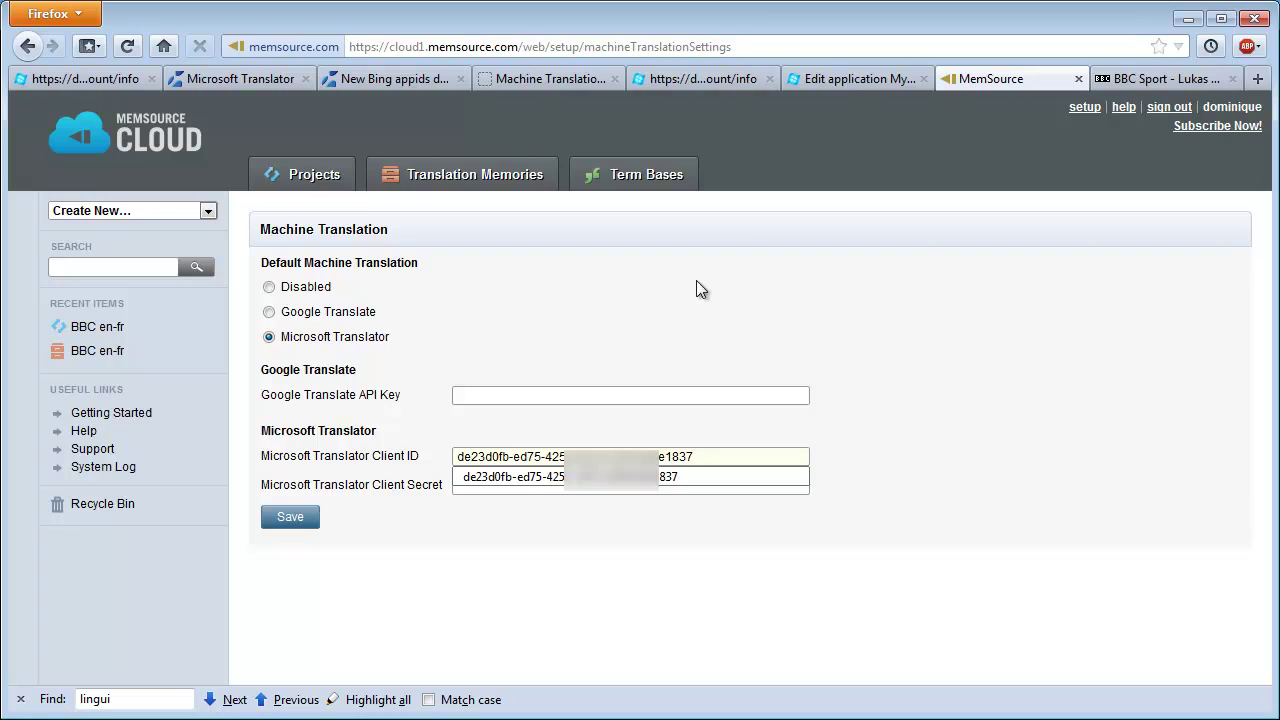
- Copy the Azure application's client secret into the Client Secret field
{"action": "left_click", "coordinate": [836, 80]}
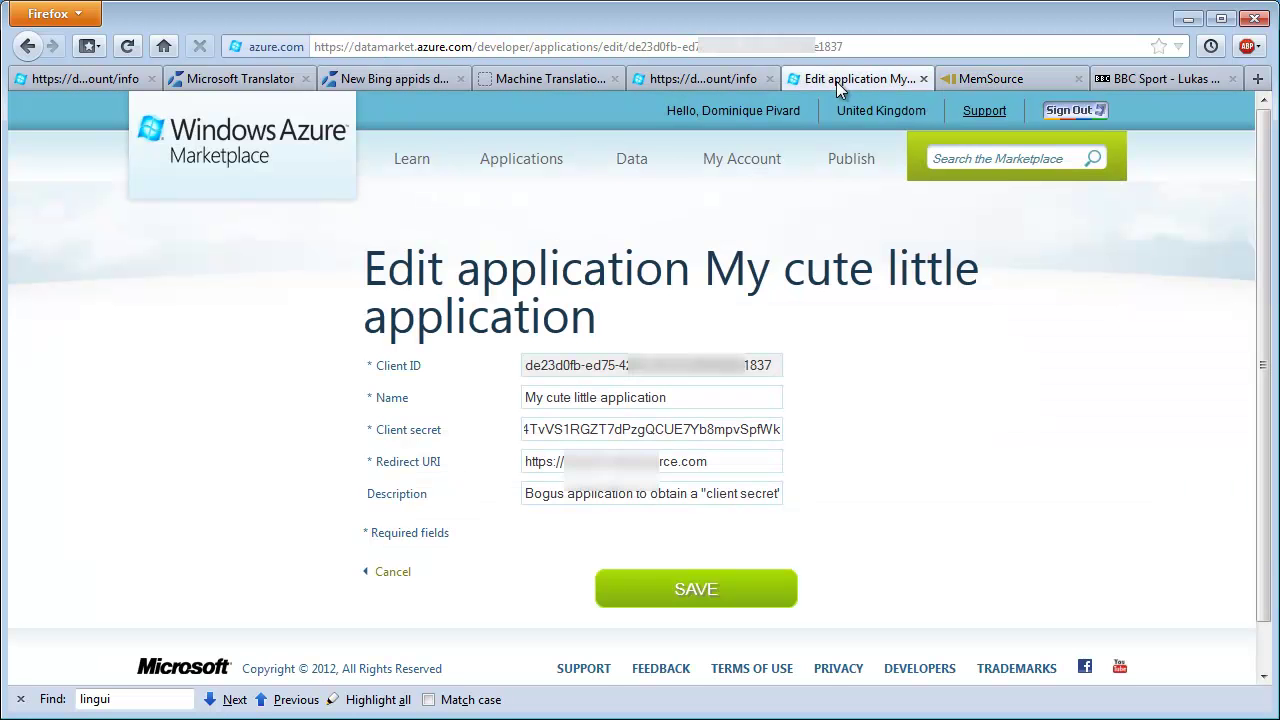
{"action": "double_click", "coordinate": [526, 428]}
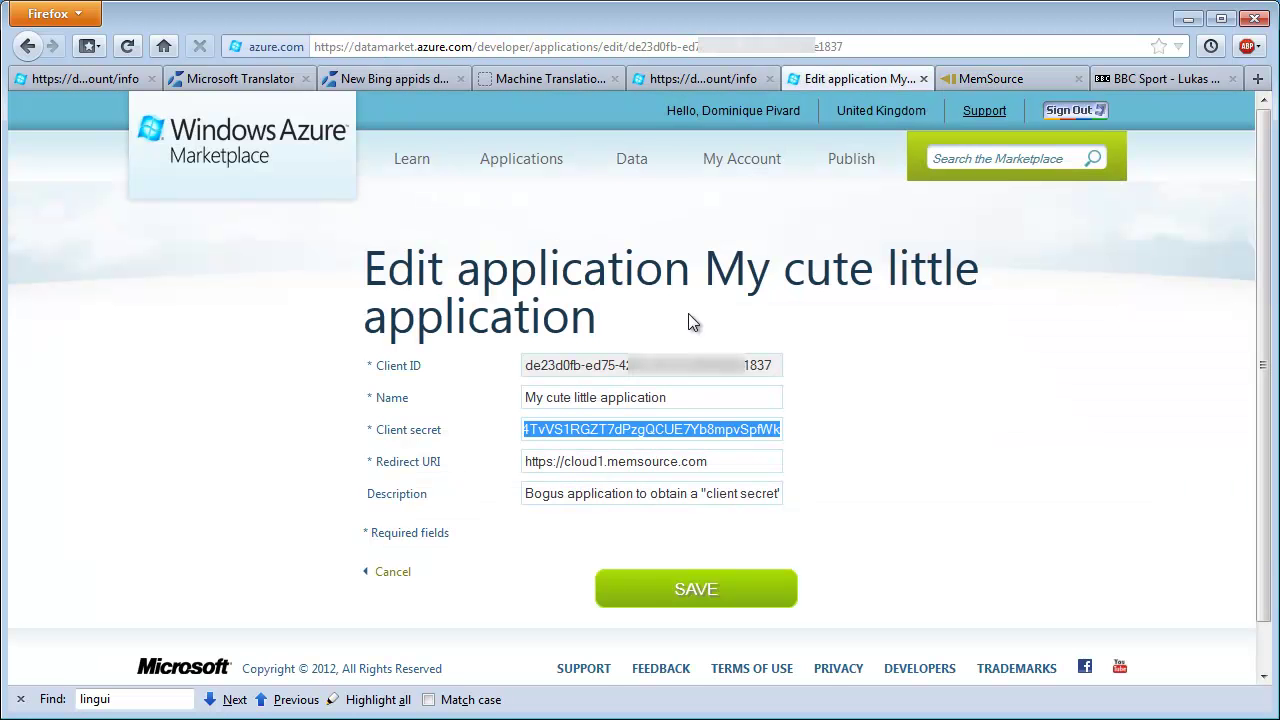
{"action": "left_click", "coordinate": [984, 78]}
{"action": "left_click", "coordinate": [507, 480]}
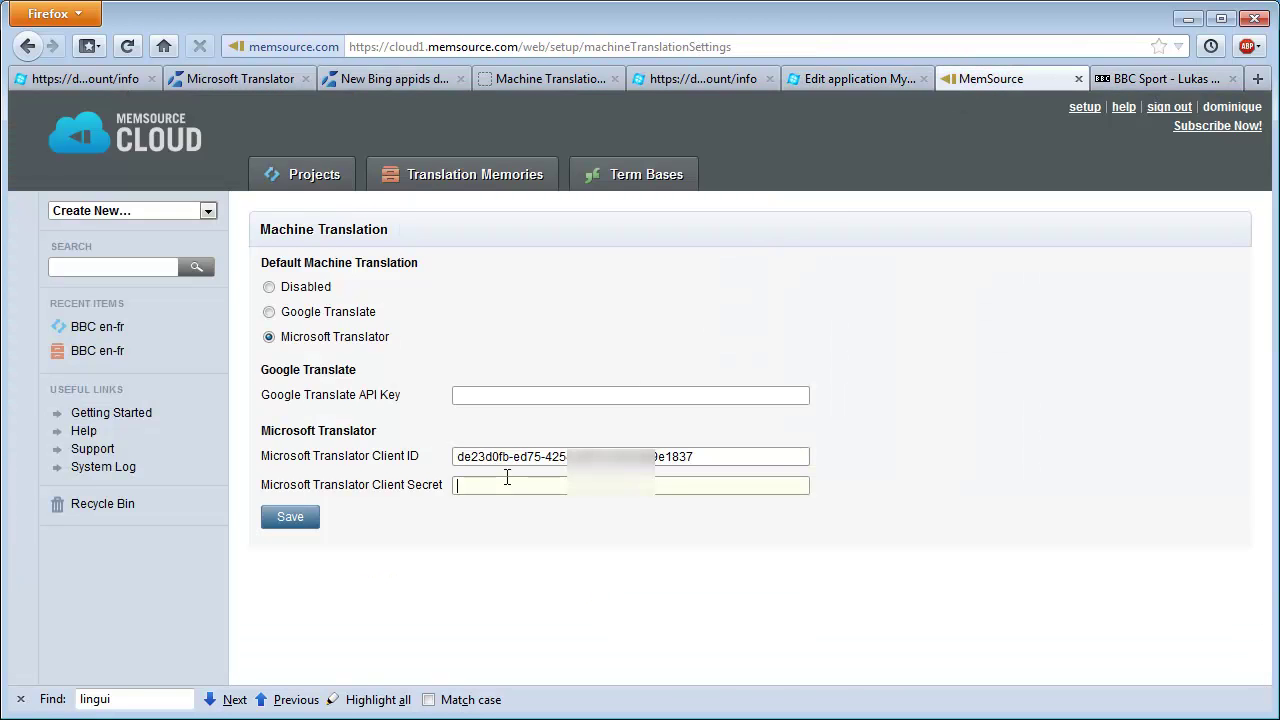
{"action": "key", "text": "ctrl+v"}
- Save the Microsoft Translator settings, open the BBC en-fr project and view its Podolski source article
{"action": "left_click", "coordinate": [300, 520]}
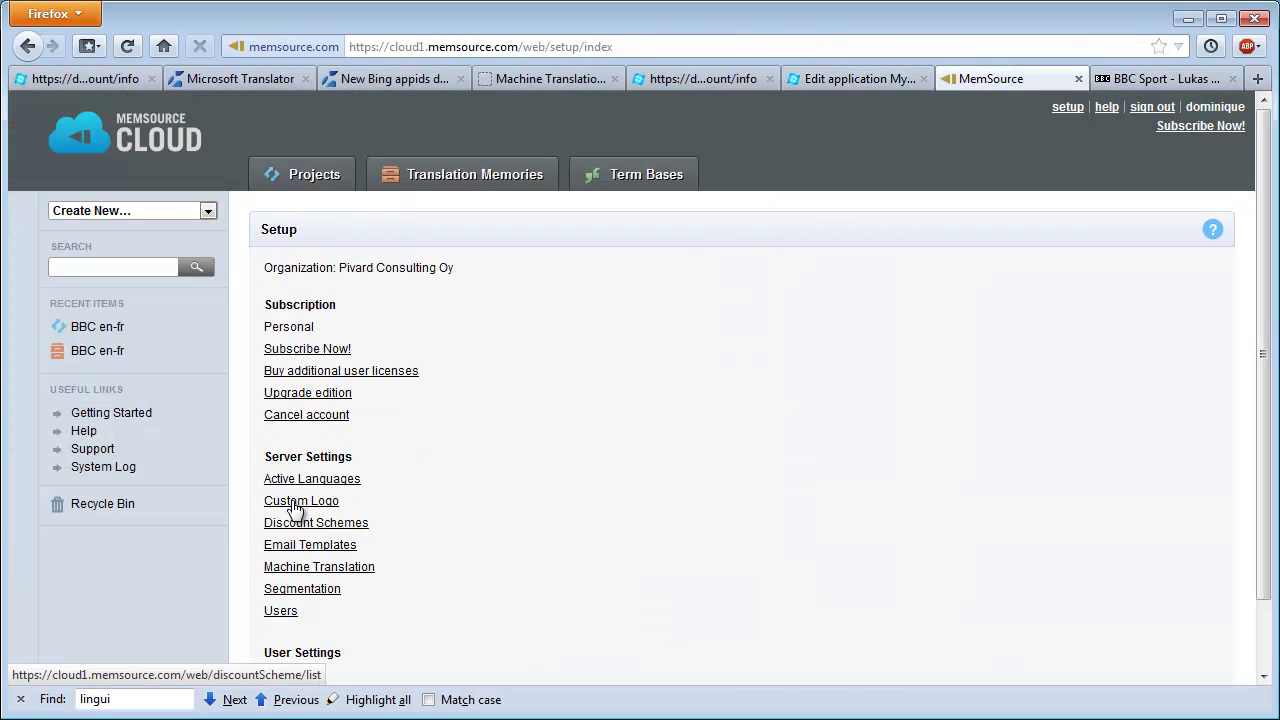
{"action": "left_click", "coordinate": [302, 175]}
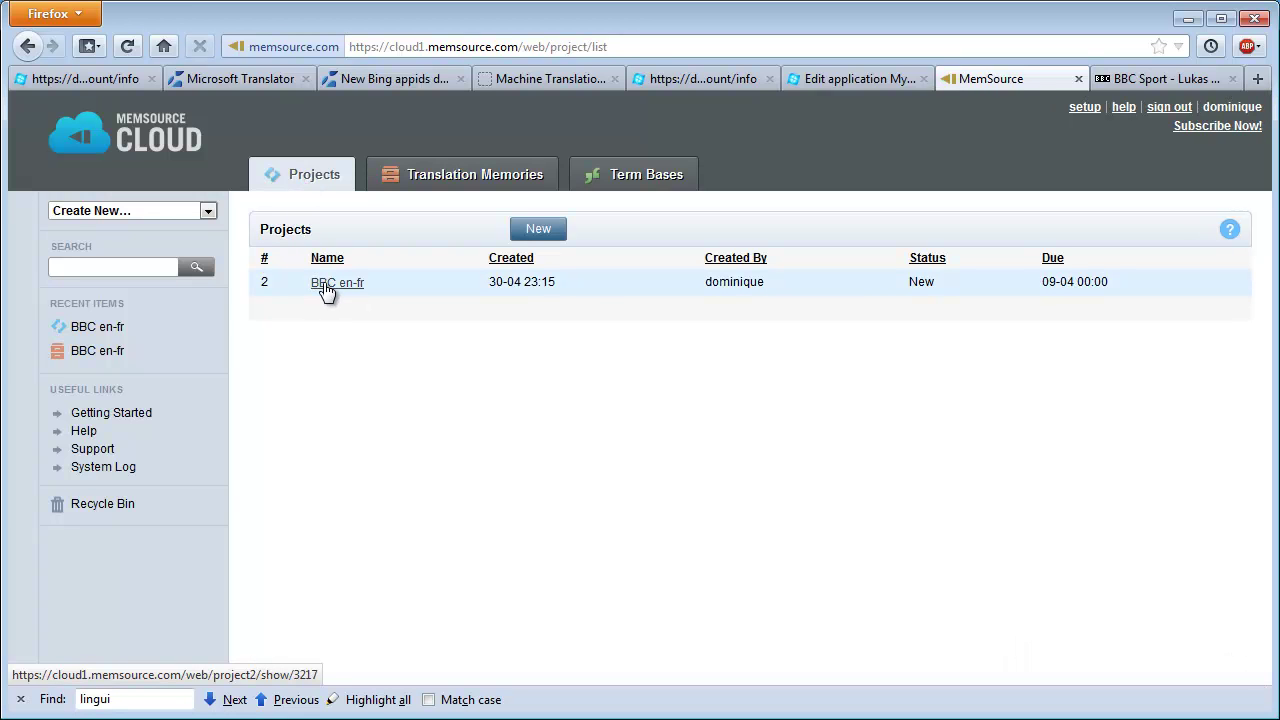
{"action": "left_click", "coordinate": [326, 287]}
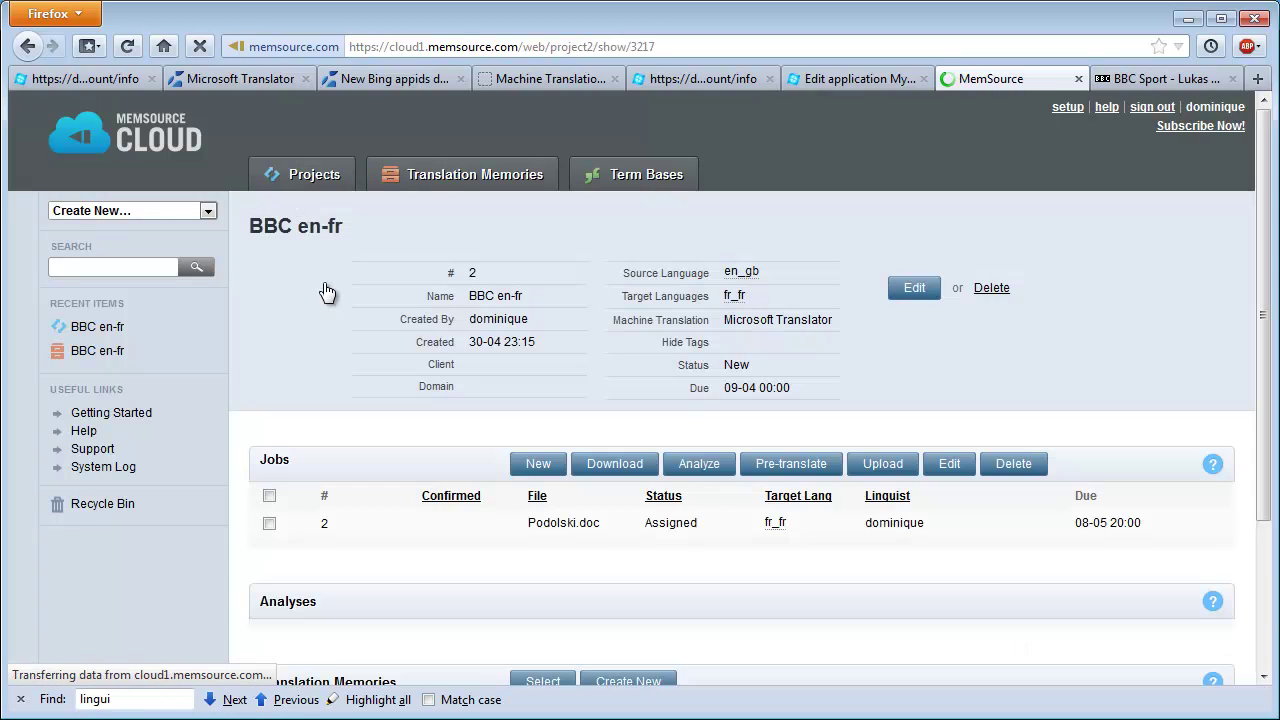
{"action": "left_click", "coordinate": [1172, 77]}
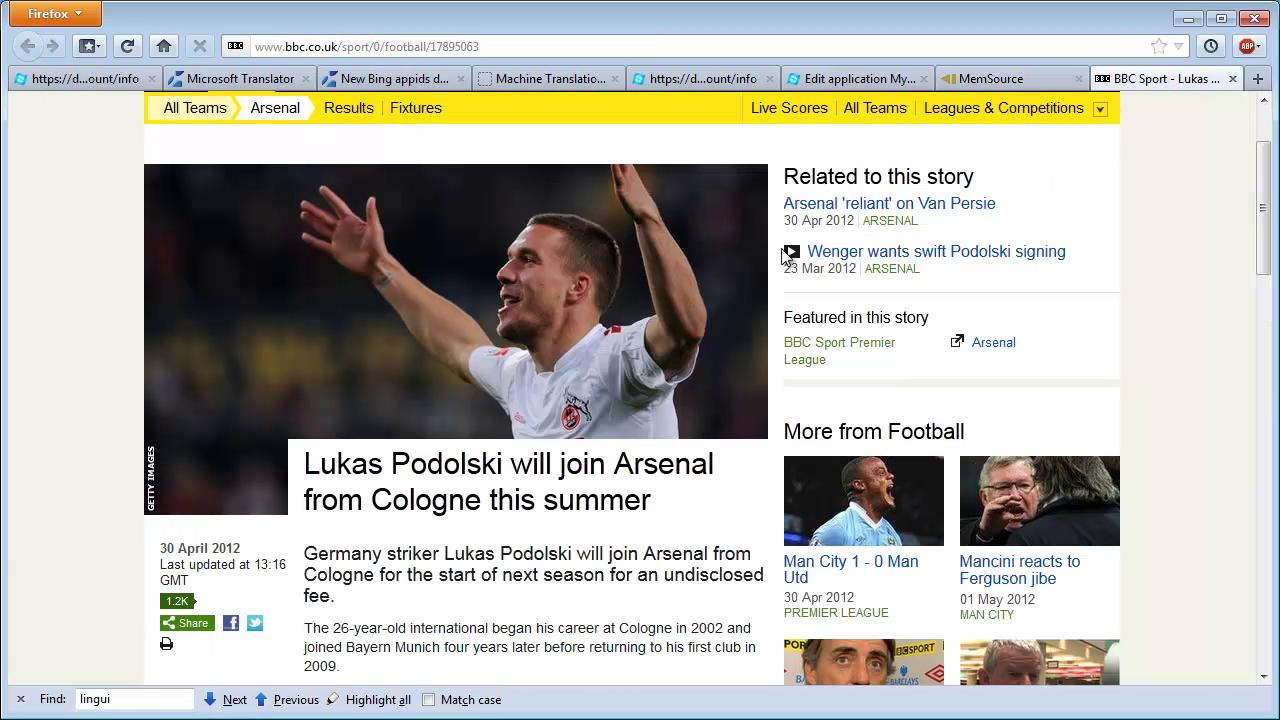
{"action": "left_click", "coordinate": [1012, 76]}
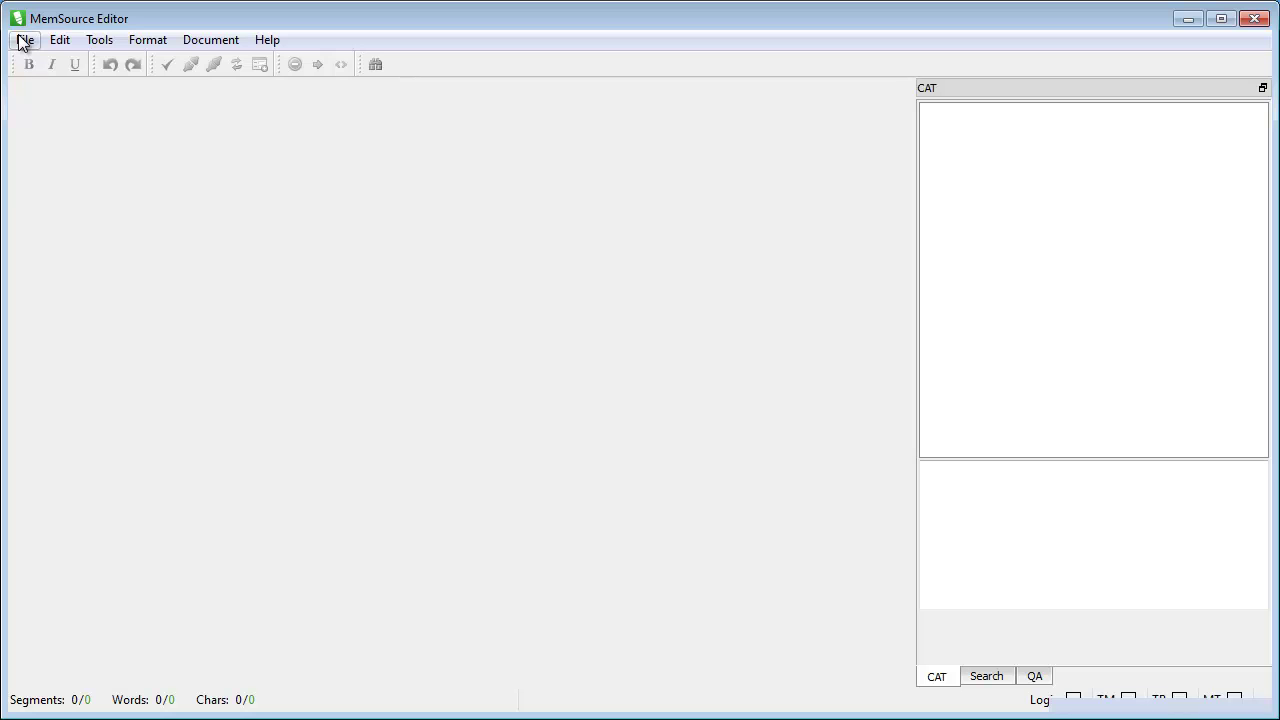
- Open Podolski-en_gb-fr_fr-T.mxliff from the File menu's recent documents
{"action": "left_click", "coordinate": [24, 40]}
{"action": "mouse_move", "coordinate": [52, 130]}
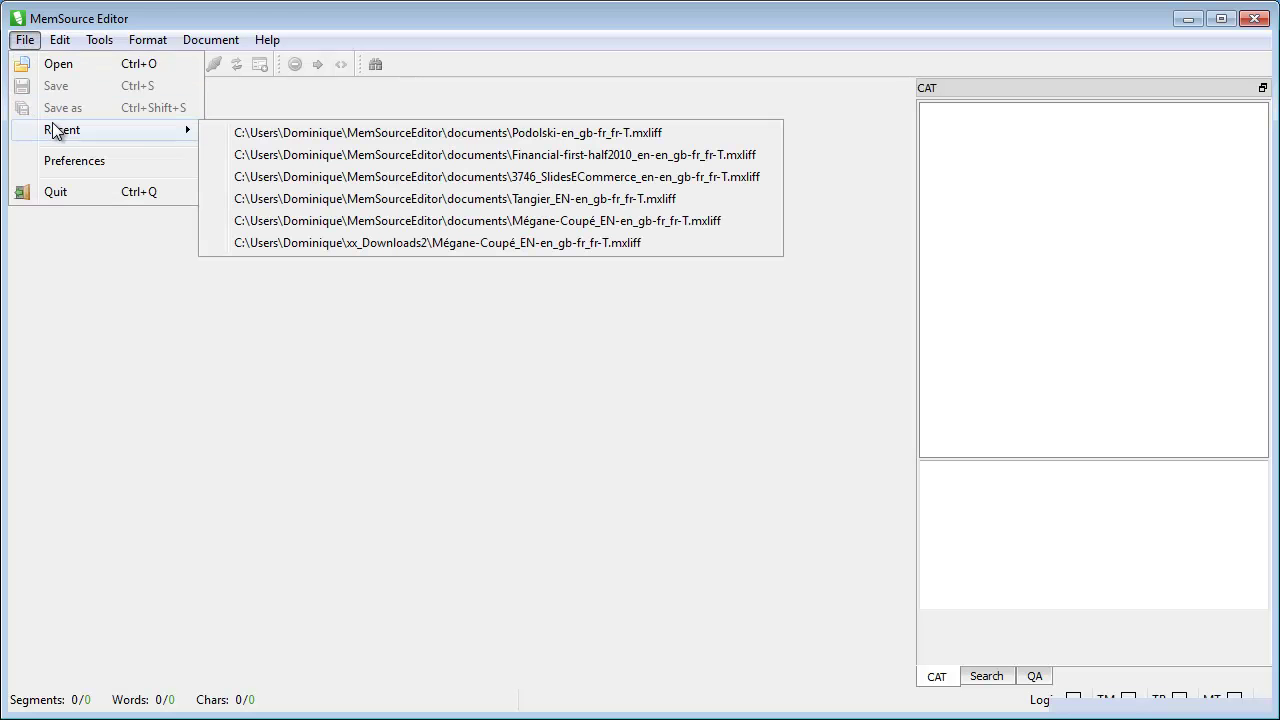
{"action": "left_click", "coordinate": [321, 137]}
{"action": "left_click", "coordinate": [321, 137]}
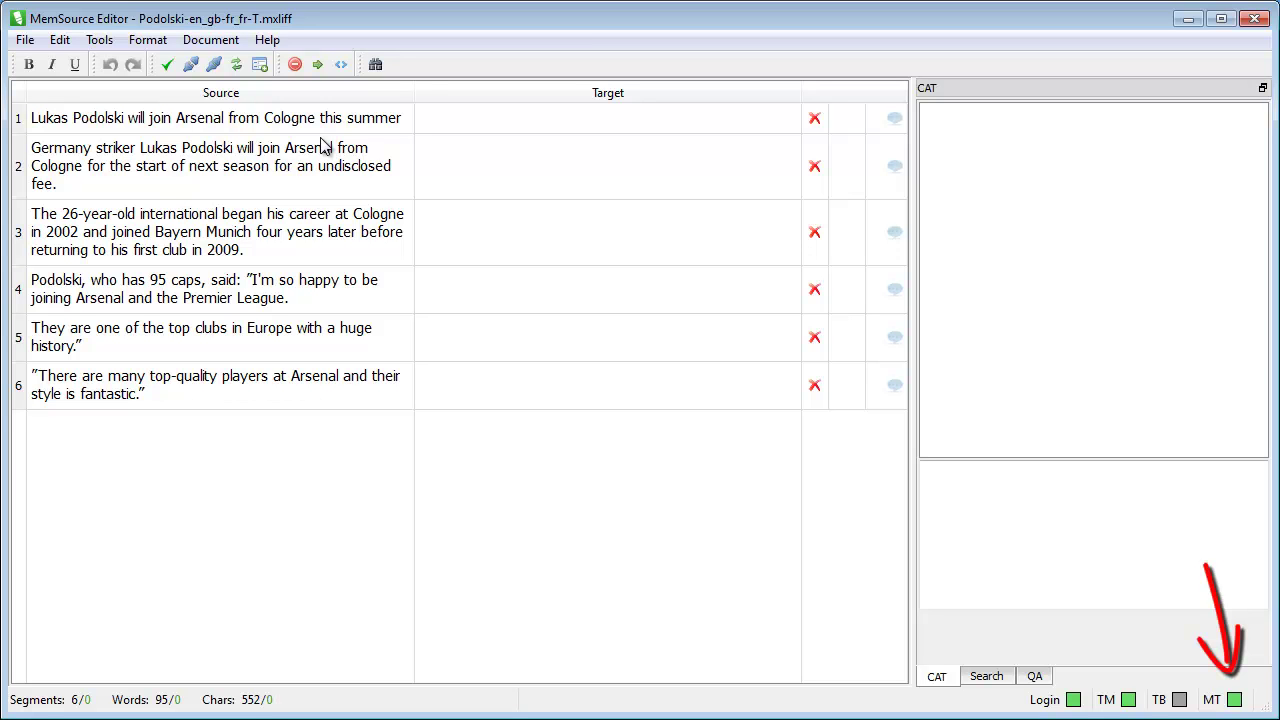
- Insert Microsoft Translator suggestions and confirm segments 1 through 6 with Ctrl+Enter
{"action": "left_click", "coordinate": [455, 117]}
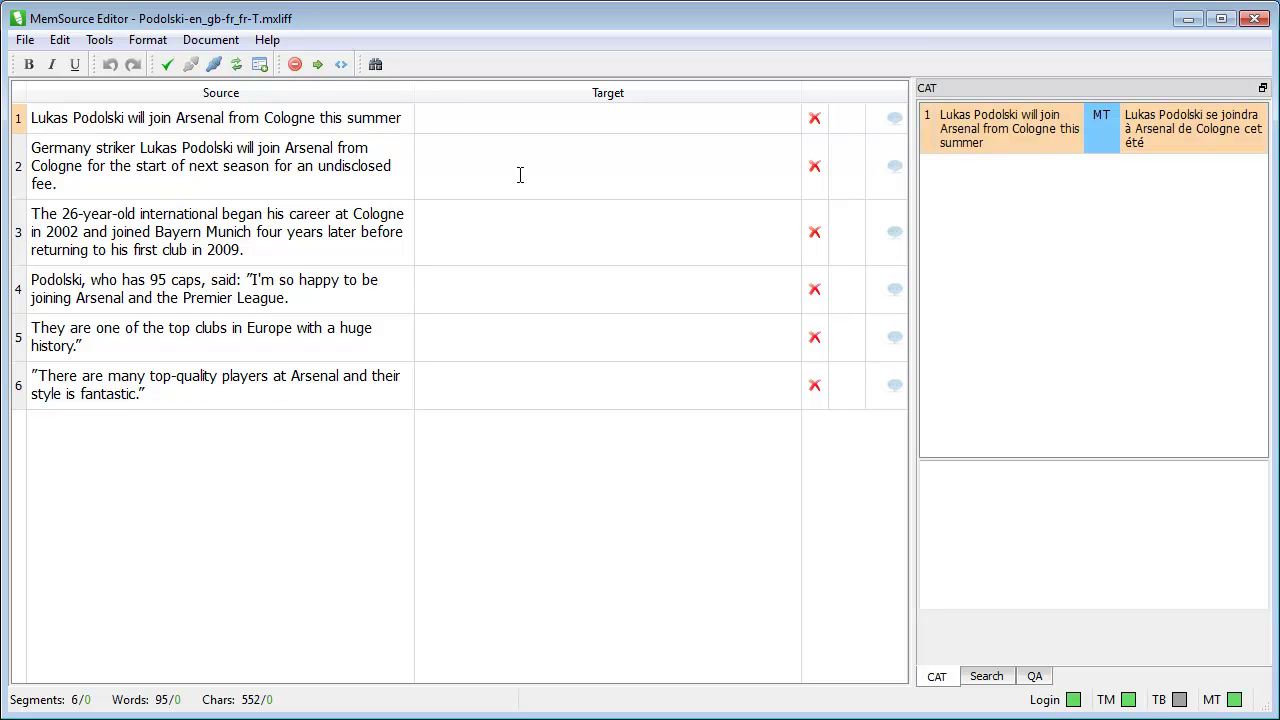
{"action": "key", "text": "ctrl+1"}
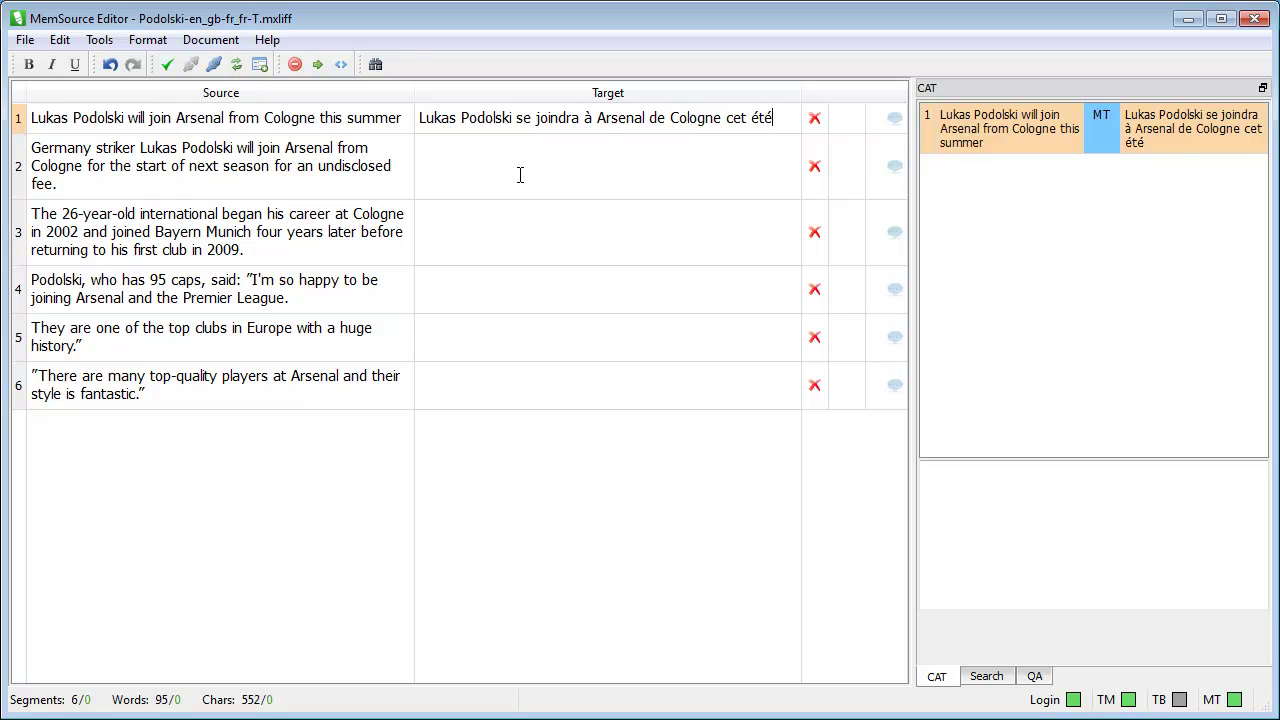
{"action": "key", "text": "ctrl+Return"}
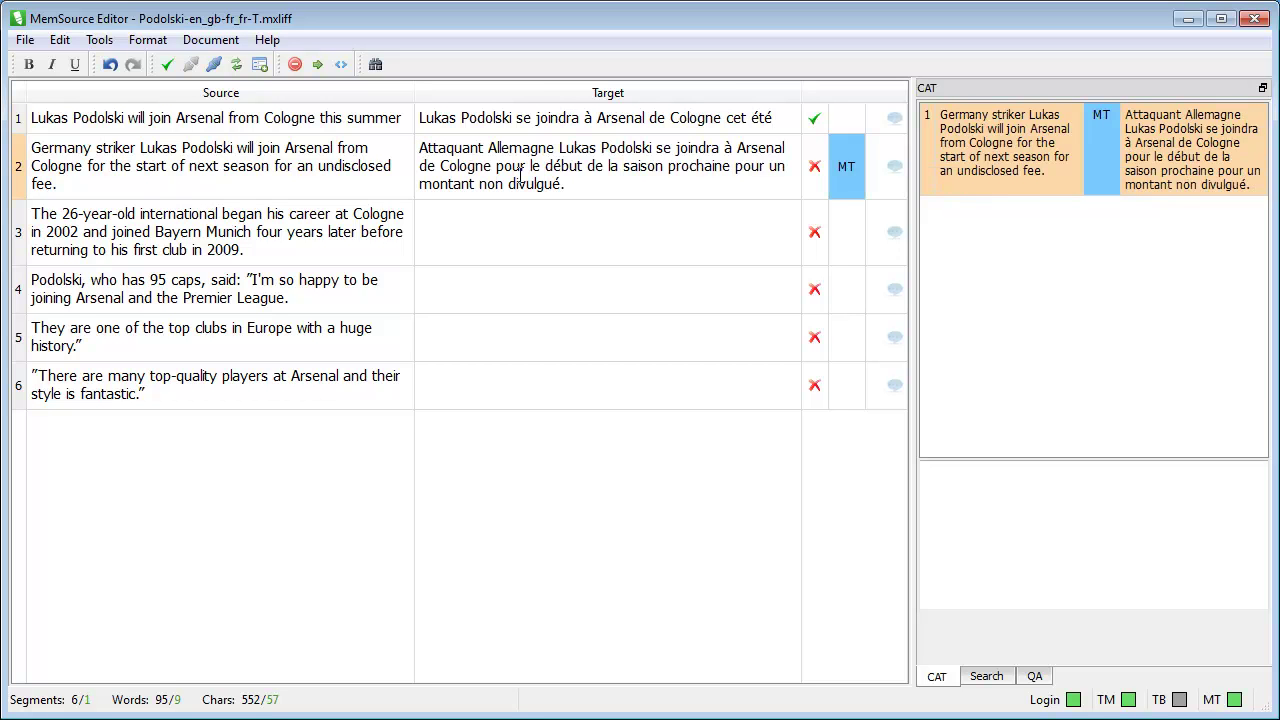
{"action": "key", "text": "ctrl+Return"}
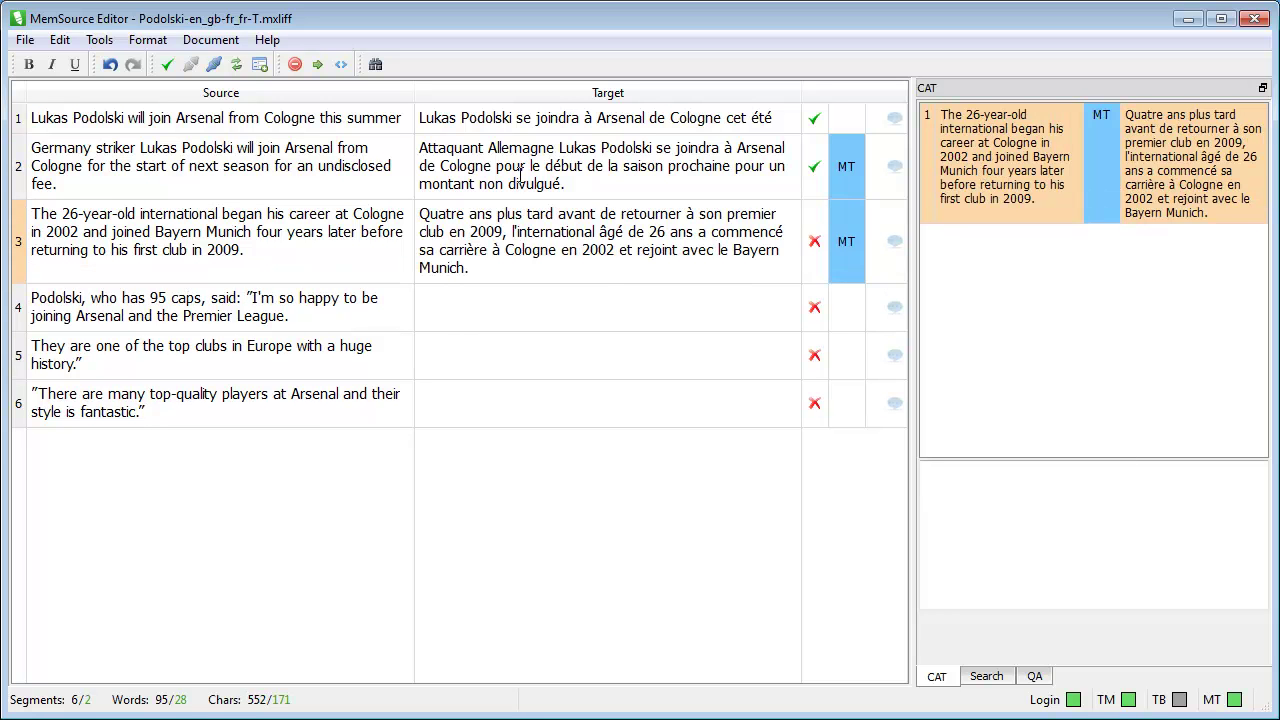
{"action": "key", "text": "ctrl+Return"}
{"action": "key", "text": "ctrl+Return"}
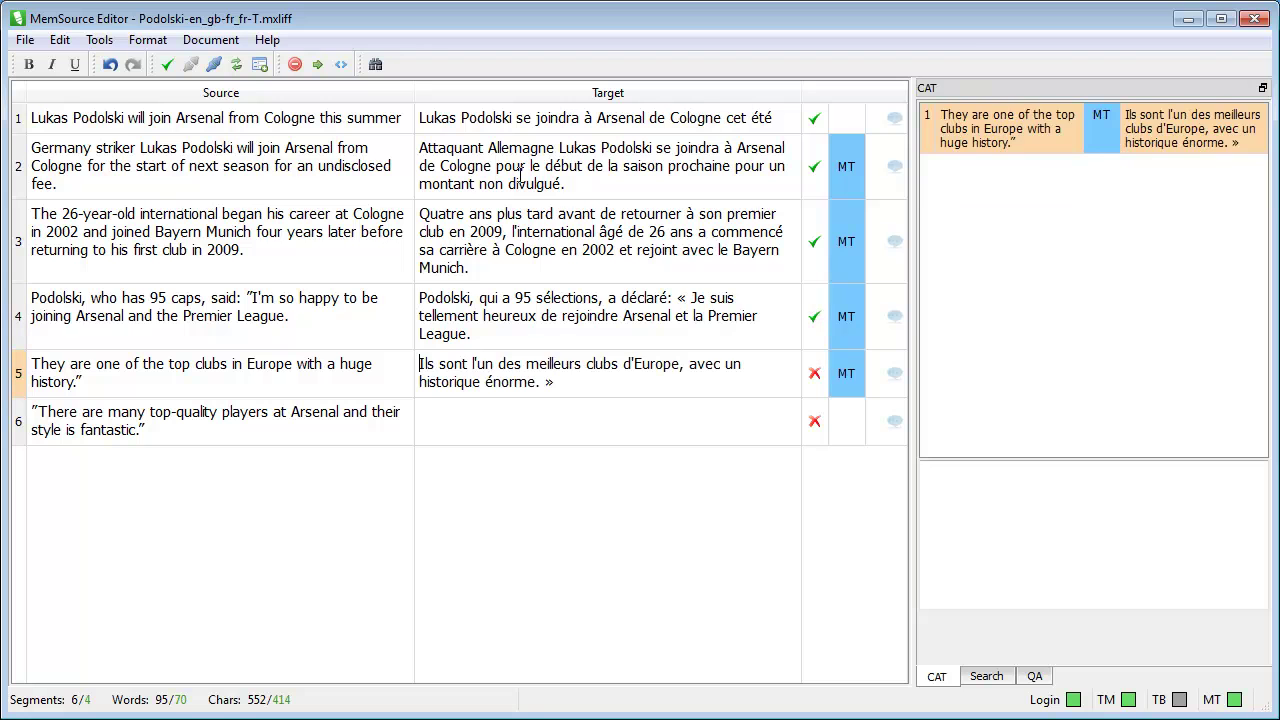
{"action": "key", "text": "ctrl+Return"}
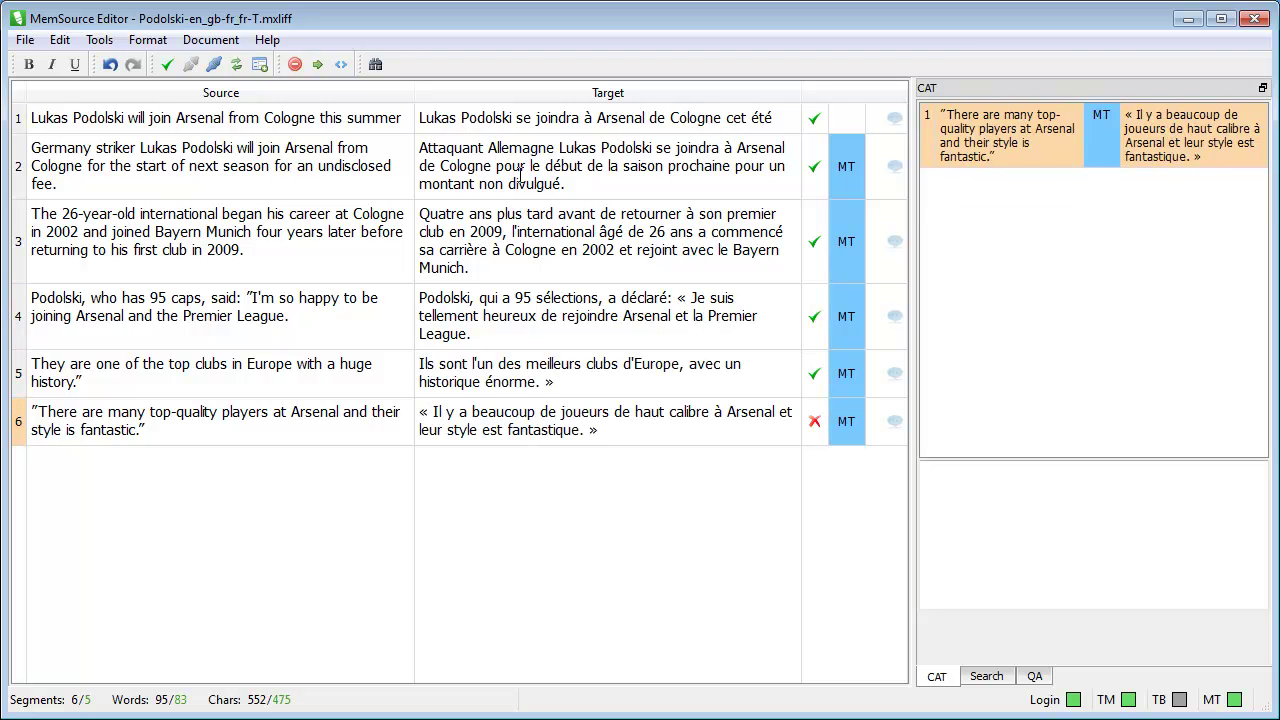
{"action": "key", "text": "ctrl+Return"}
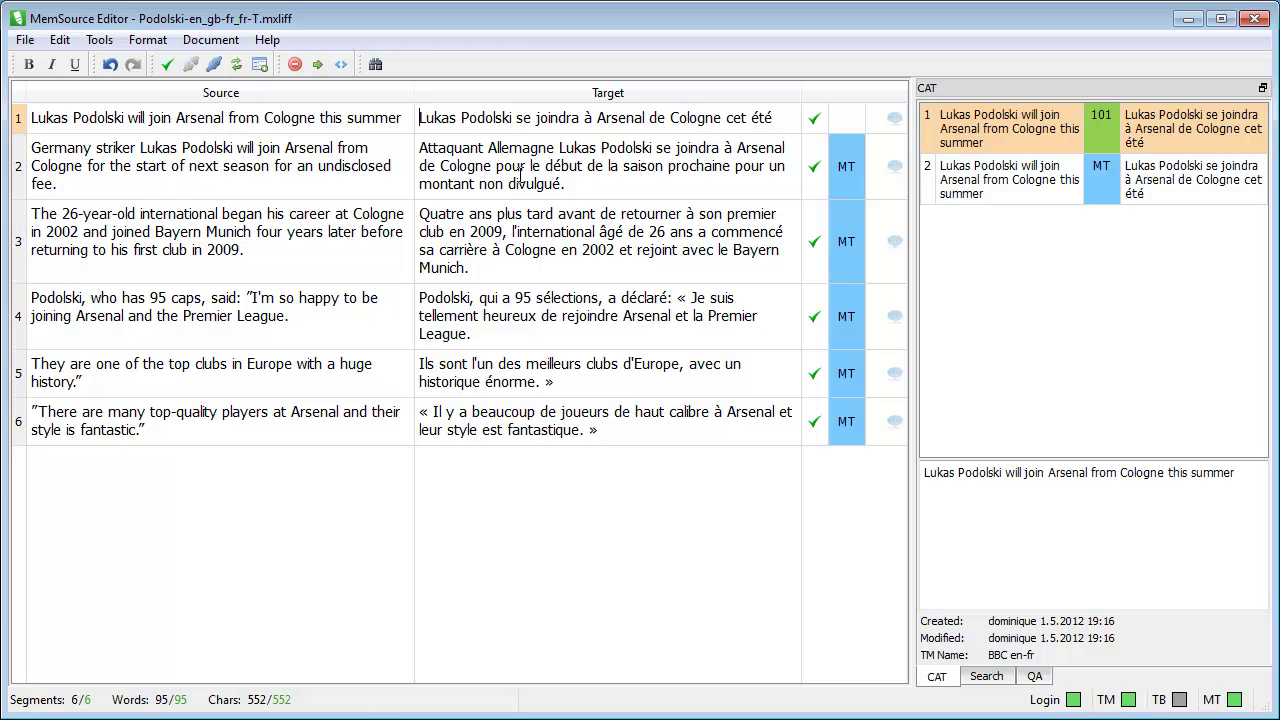
{"action": "key", "text": "alt+Tab"}
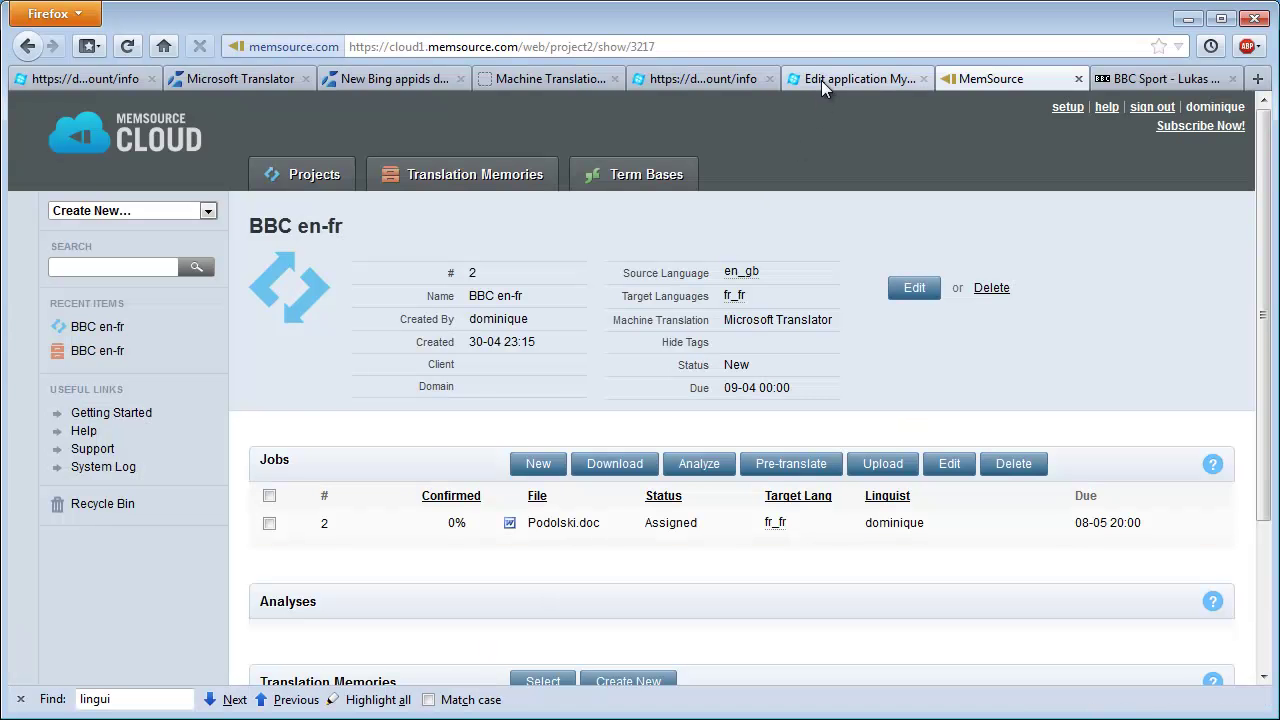
- Open Azure My Data, which now shows 1,999,448 Translator characters remaining
{"action": "left_click", "coordinate": [703, 78]}
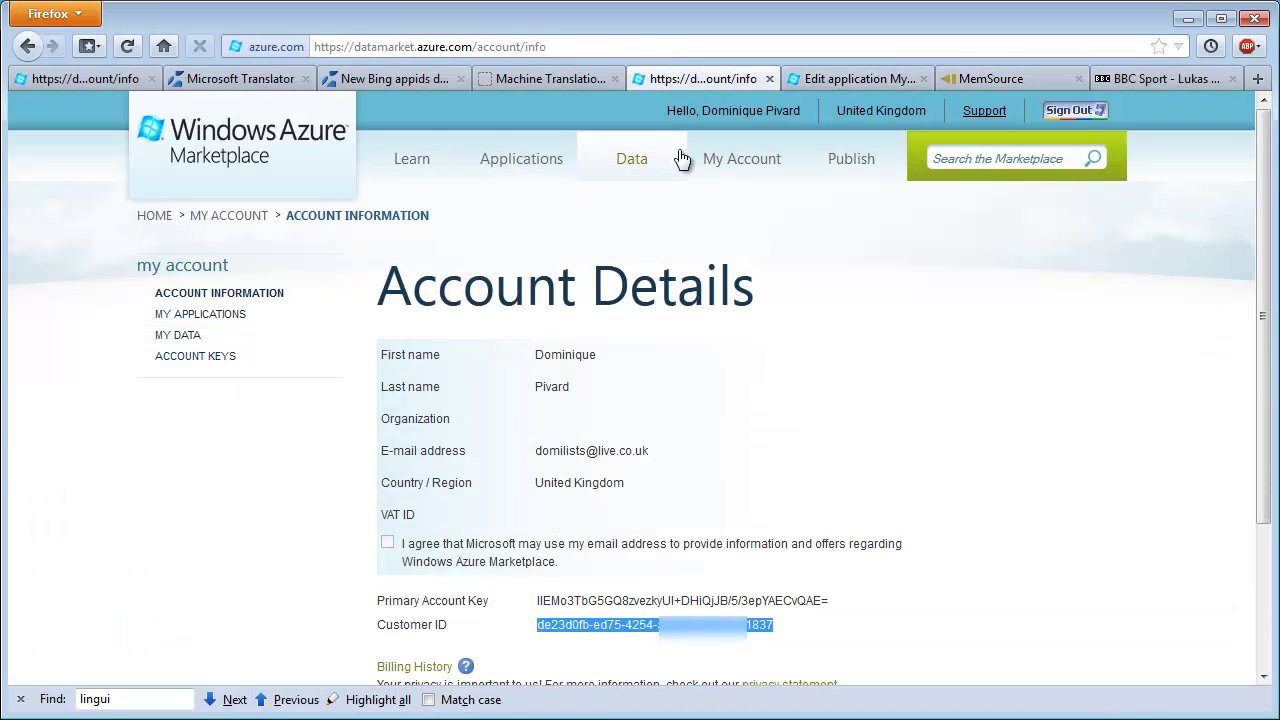
{"action": "left_click", "coordinate": [177, 337]}
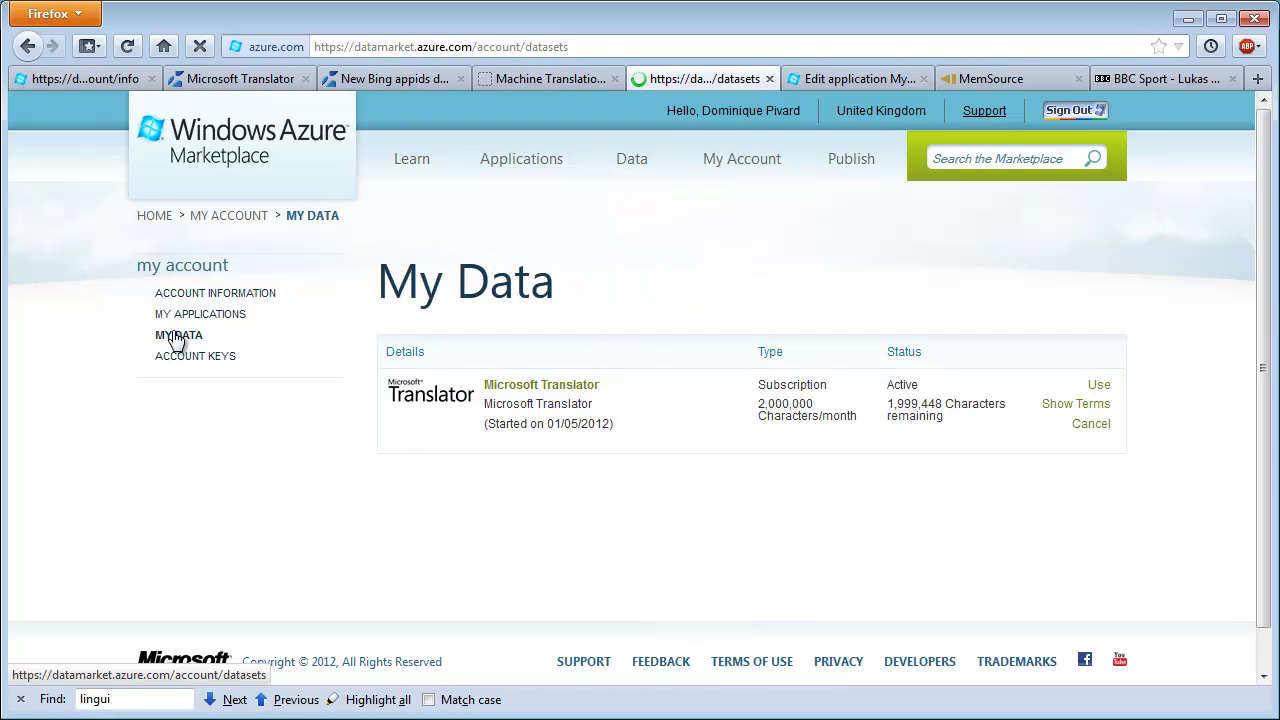